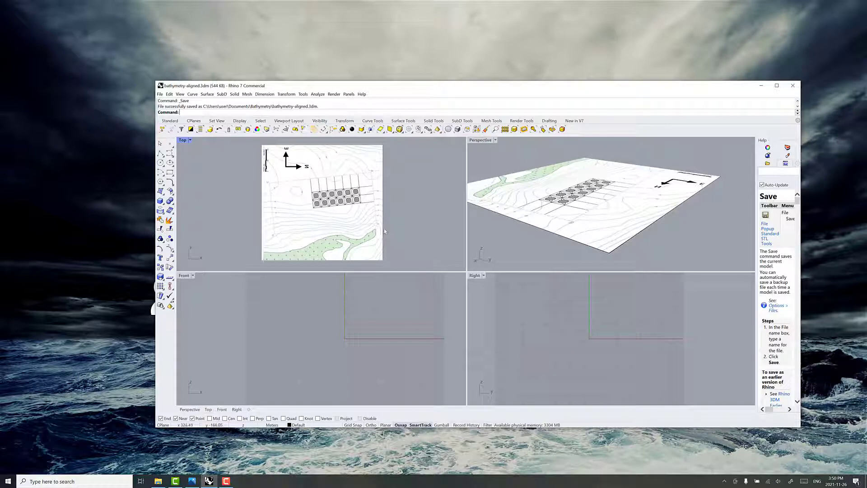
# Trace the contour line above the green shore area with a polyline, from the map's right edge to its left edge.
pyautogui.scroll(4, 383, 222)
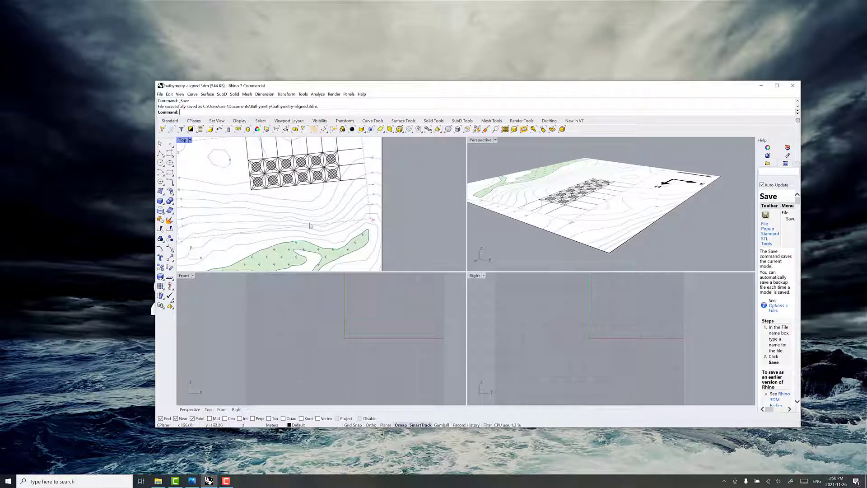
pyautogui.moveTo(239, 221); pyautogui.dragTo(286, 229, button='right')
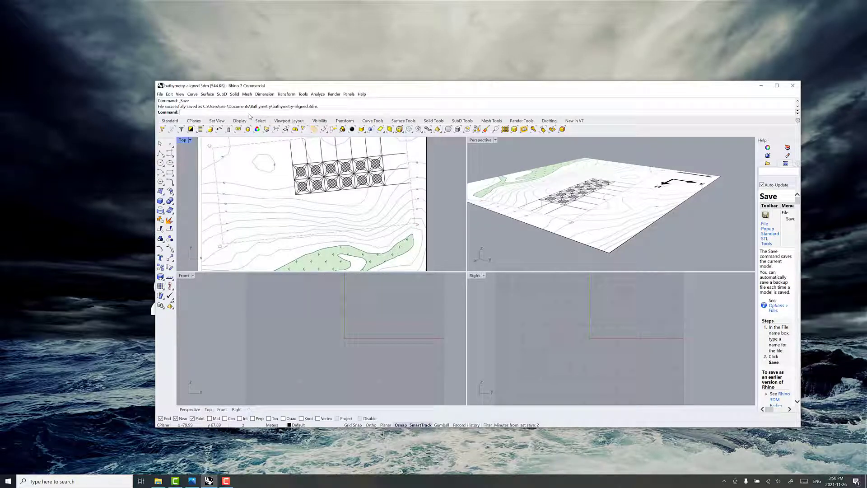
pyautogui.write('olyline')
pyautogui.press('Return')
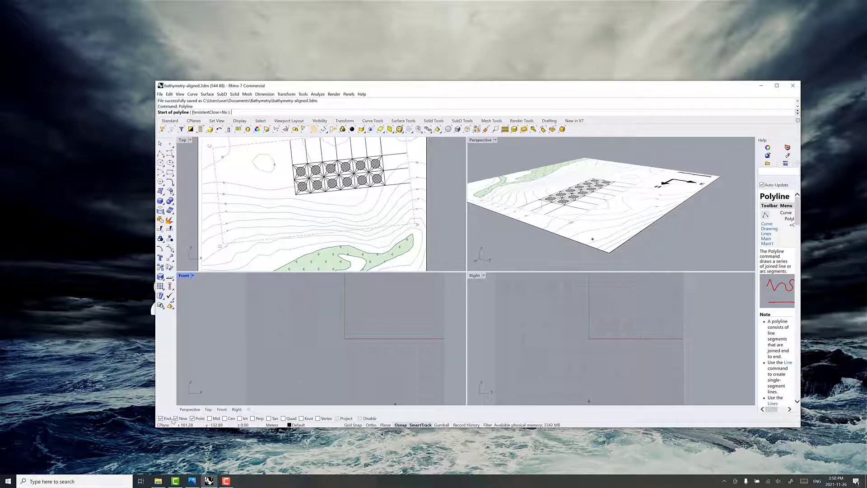
pyautogui.click(426, 211)
pyautogui.click(420, 209)
pyautogui.click(410, 210)
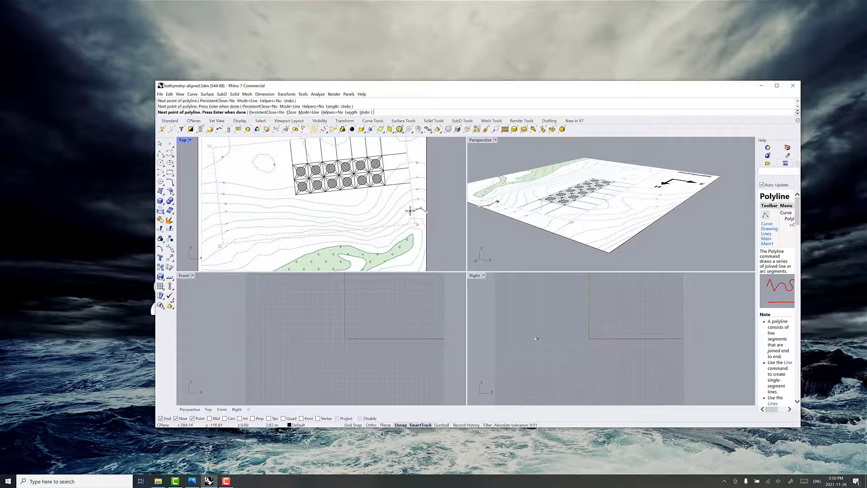
pyautogui.click(398, 220)
pyautogui.click(385, 230)
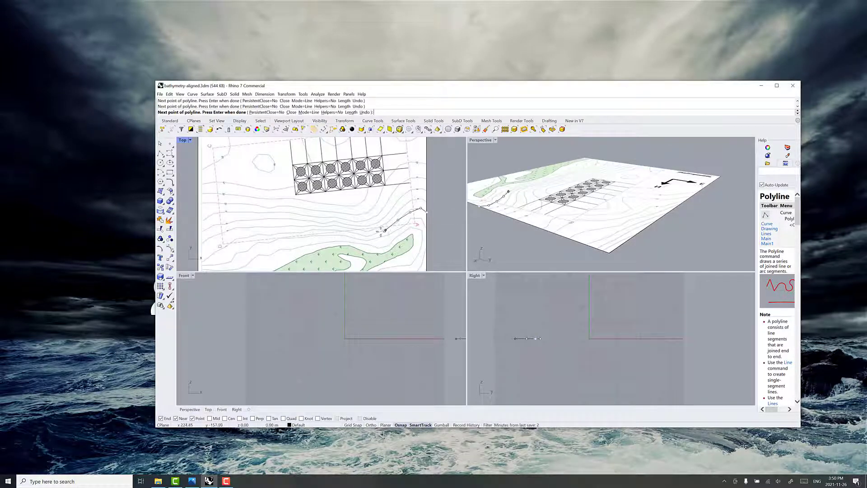
pyautogui.click(366, 235)
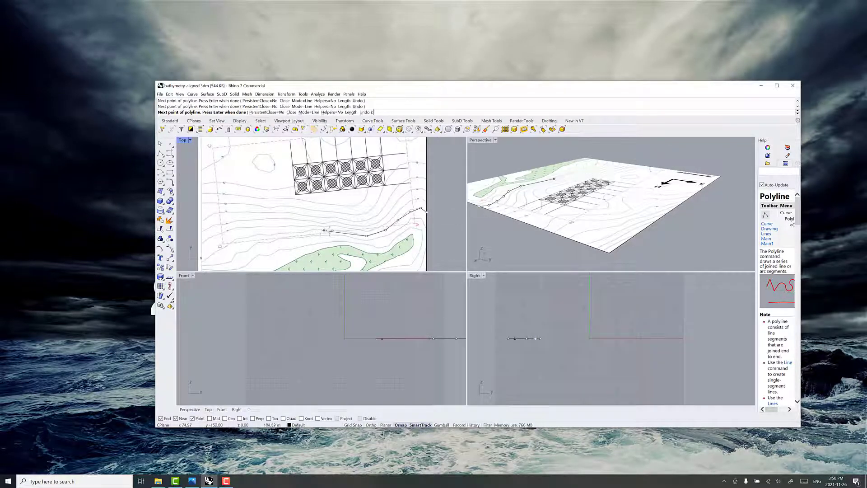
pyautogui.click(340, 231)
pyautogui.click(312, 230)
pyautogui.click(298, 232)
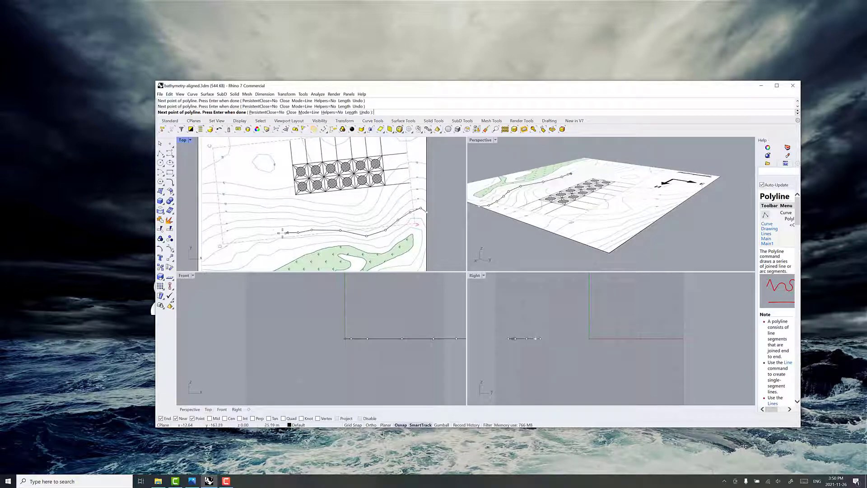
pyautogui.click(273, 234)
pyautogui.click(251, 235)
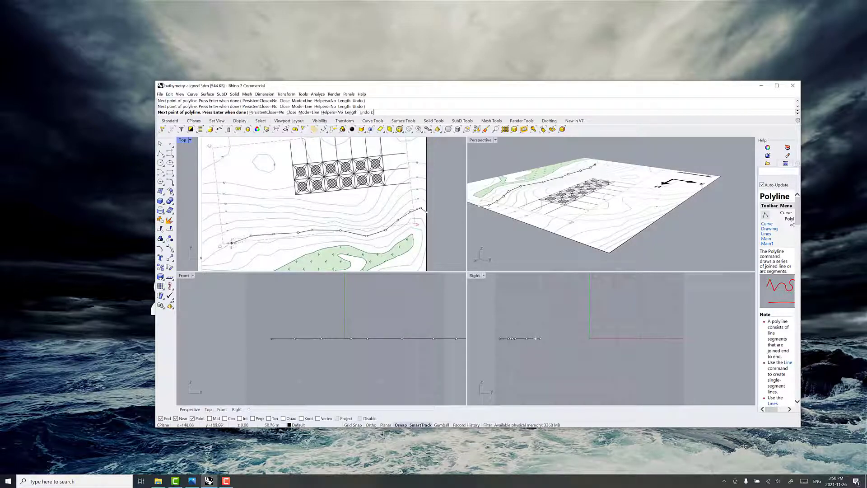
pyautogui.click(231, 243)
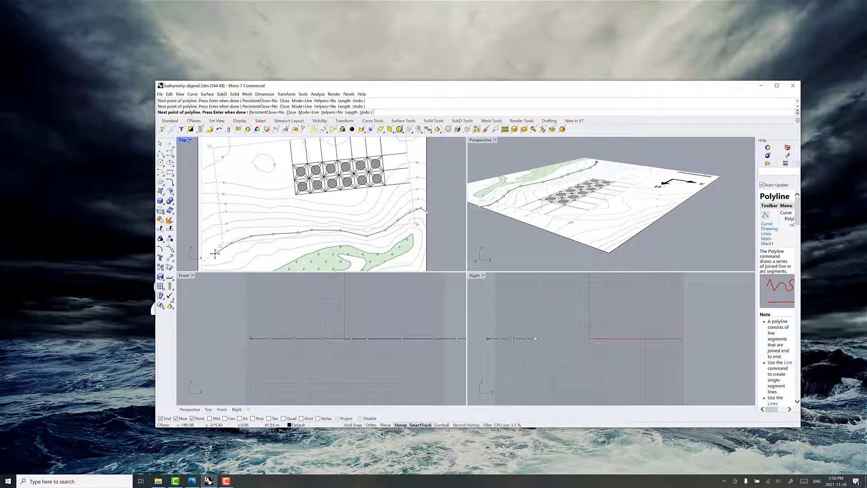
pyautogui.click(215, 253)
pyautogui.click(208, 257)
pyautogui.press('Return')
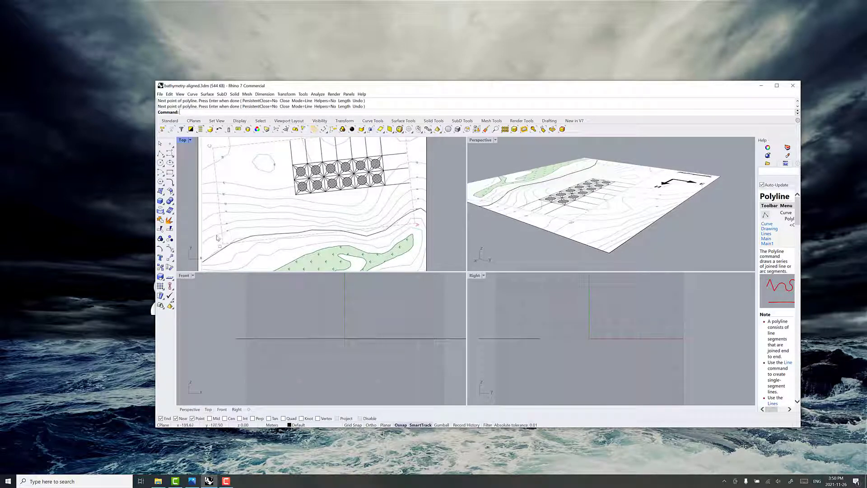
# Trace the next contour line farther from the shore with a second polyline, from the map's left edge to its right edge.
pyautogui.press('Return')
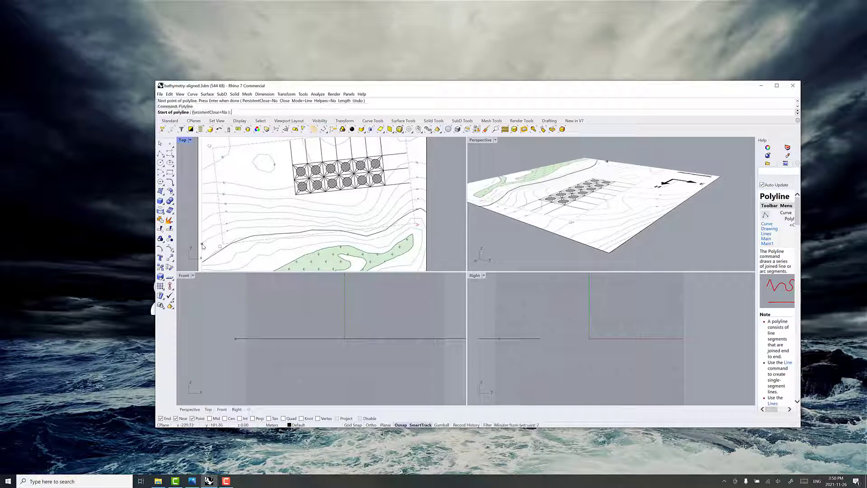
pyautogui.click(202, 244)
pyautogui.click(214, 236)
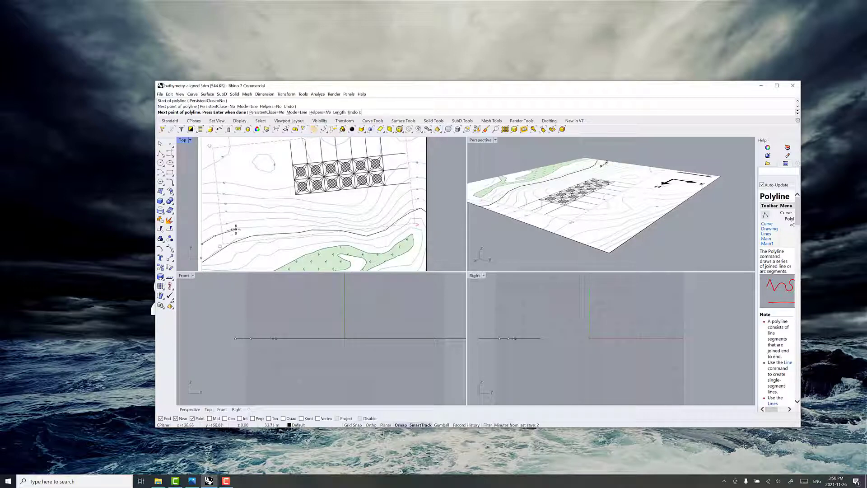
pyautogui.click(235, 229)
pyautogui.click(257, 226)
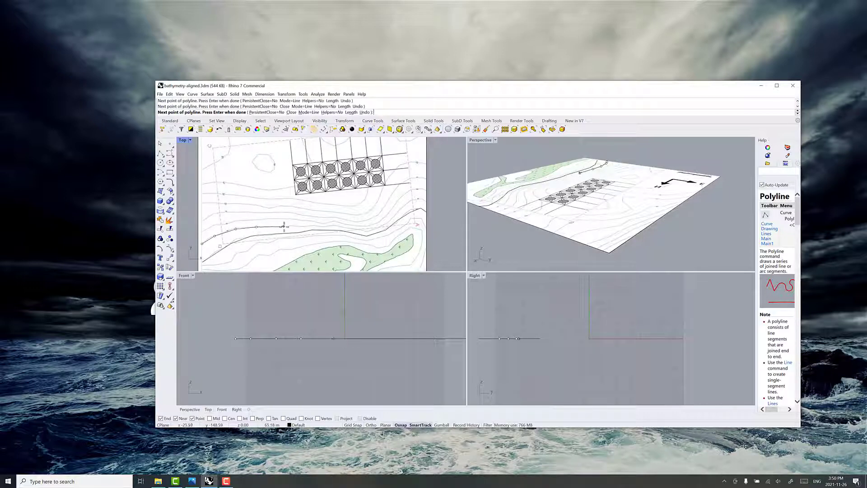
pyautogui.click(286, 226)
pyautogui.click(313, 225)
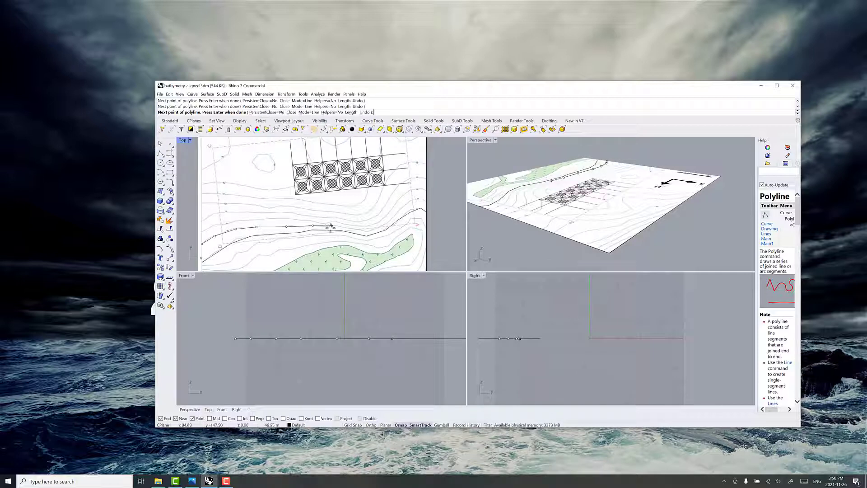
pyautogui.click(332, 225)
pyautogui.click(357, 228)
pyautogui.click(366, 231)
pyautogui.click(390, 225)
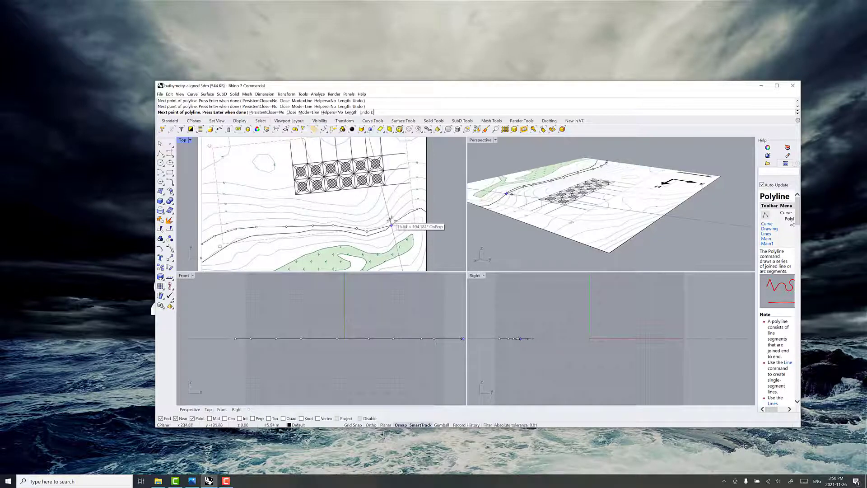
pyautogui.hotkey('ctrl', 'z')
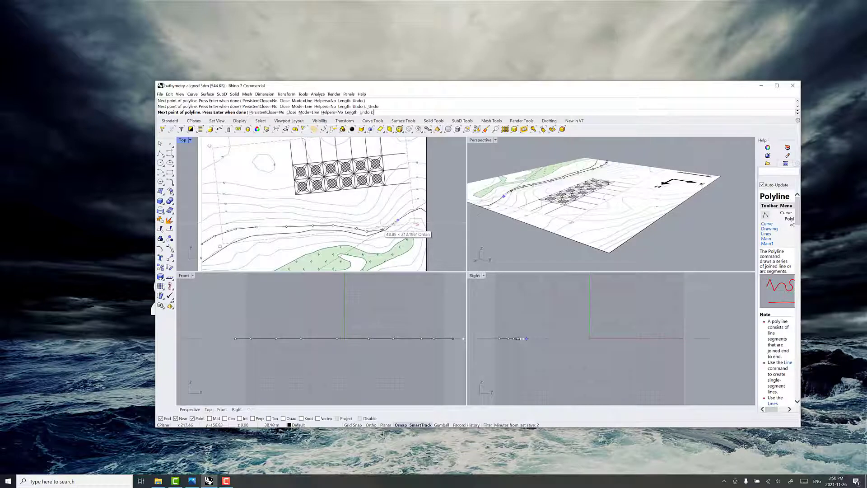
pyautogui.click(374, 229)
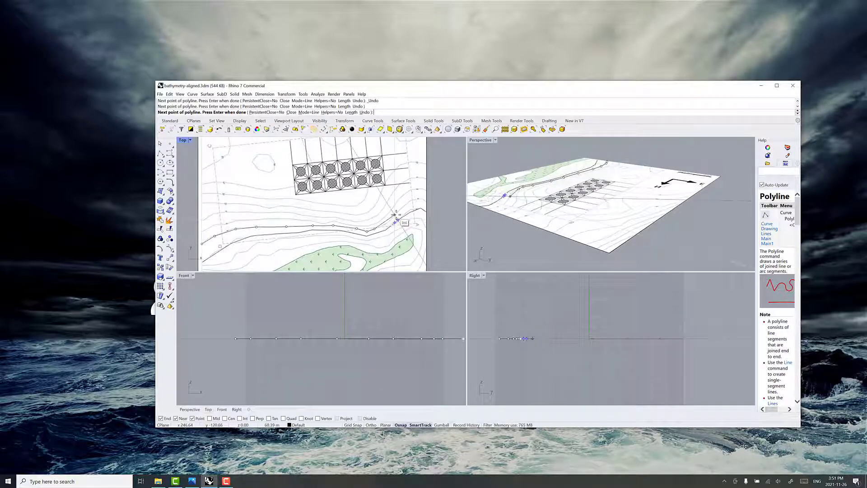
pyautogui.click(395, 220)
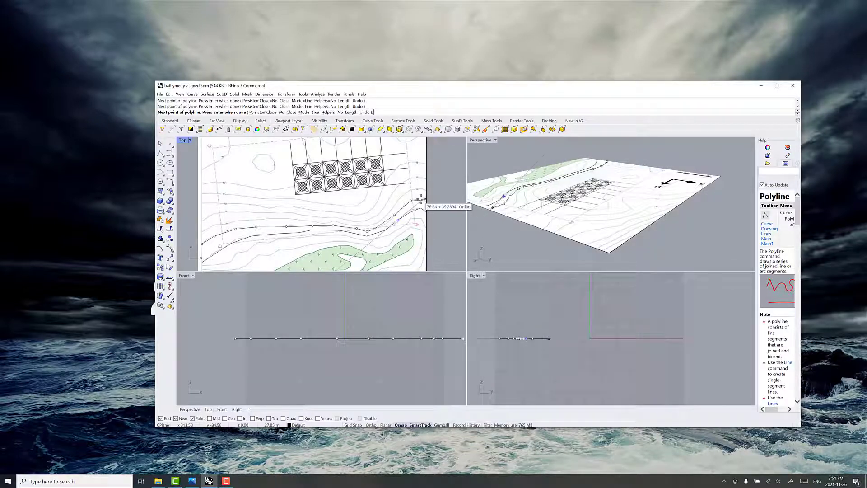
pyautogui.click(421, 200)
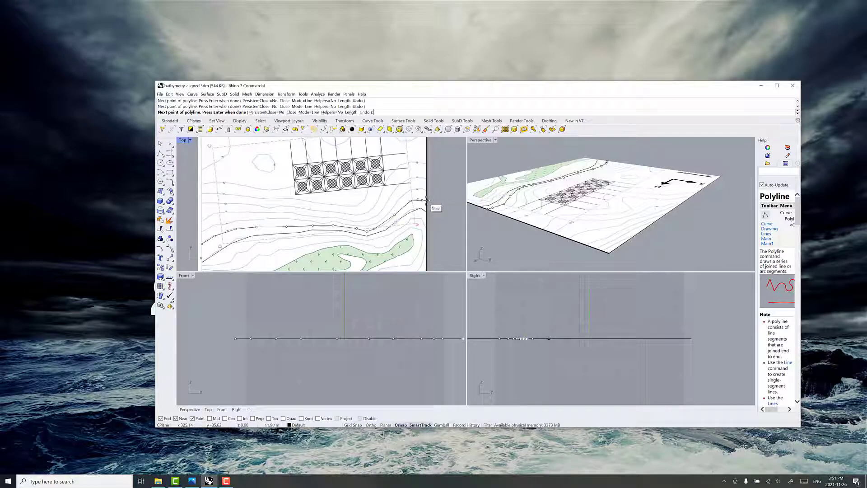
pyautogui.press('Return')
# Move the flat contour curve below the grid of circular structures vertically from 0 to 10 m.
pyautogui.moveTo(424, 187); pyautogui.dragTo(405, 221, button='right')
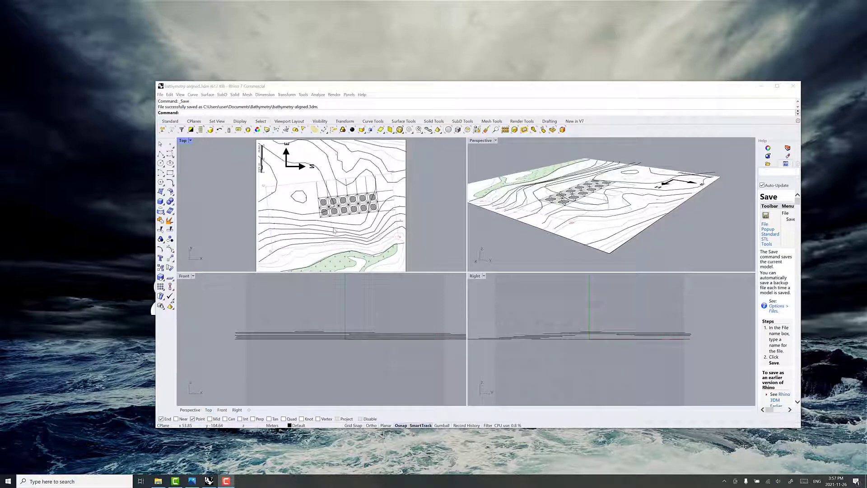
pyautogui.scroll(2, 334, 231)
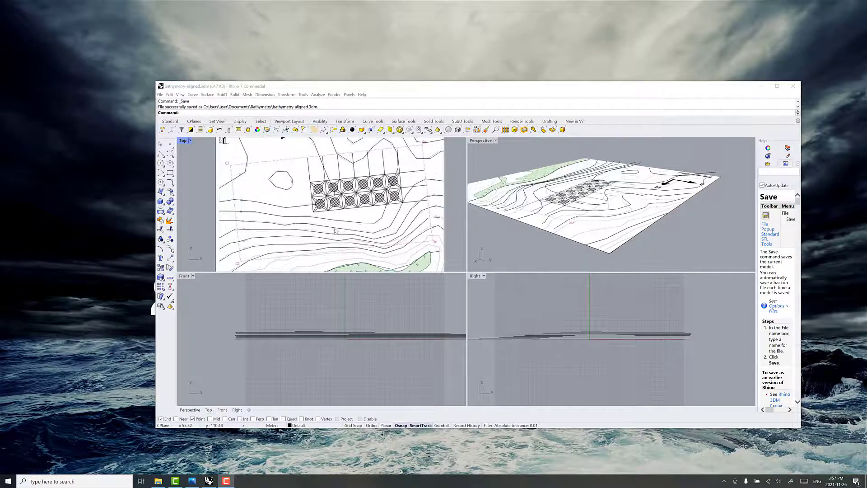
pyautogui.click(282, 227)
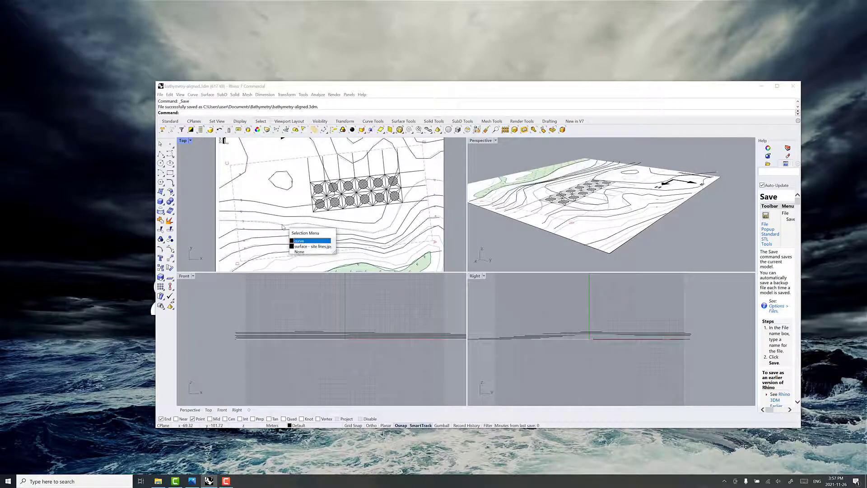
pyautogui.click(304, 241)
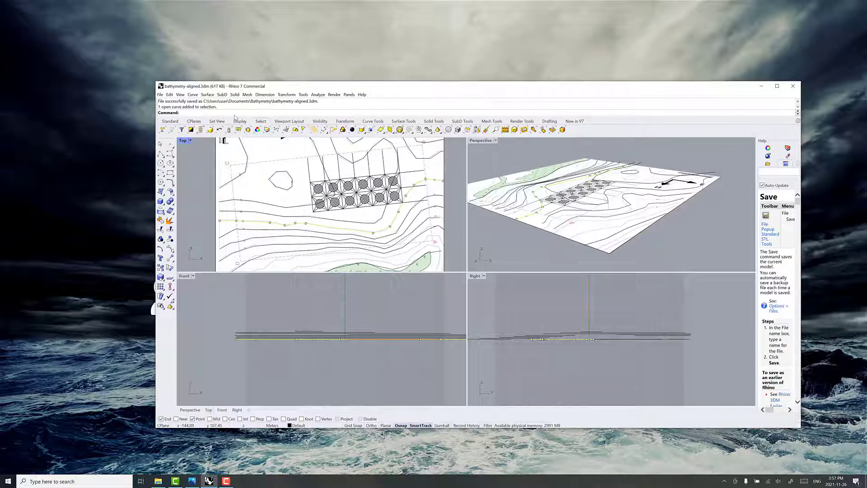
pyautogui.write('Move')
pyautogui.press('Return')
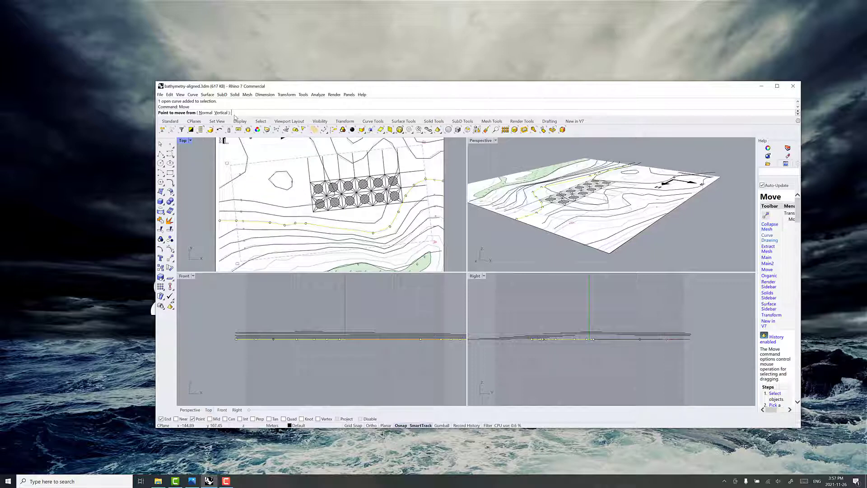
pyautogui.write('V')
pyautogui.press('Return')
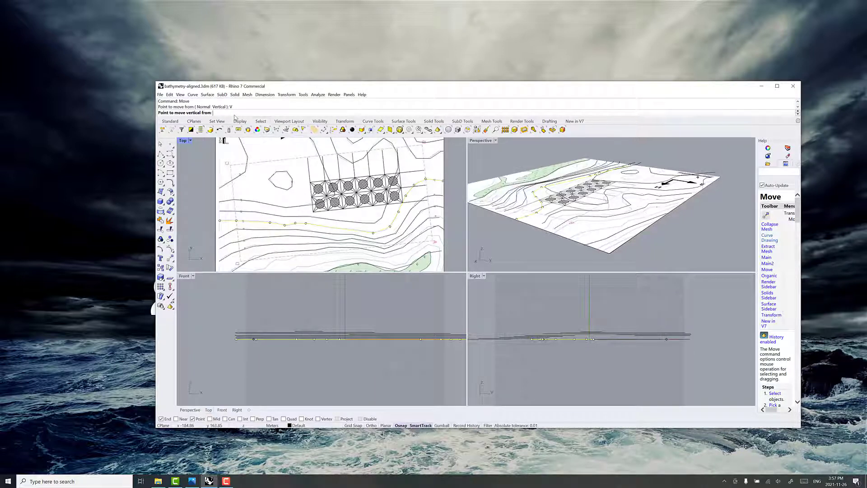
pyautogui.write('0')
pyautogui.press('Return')
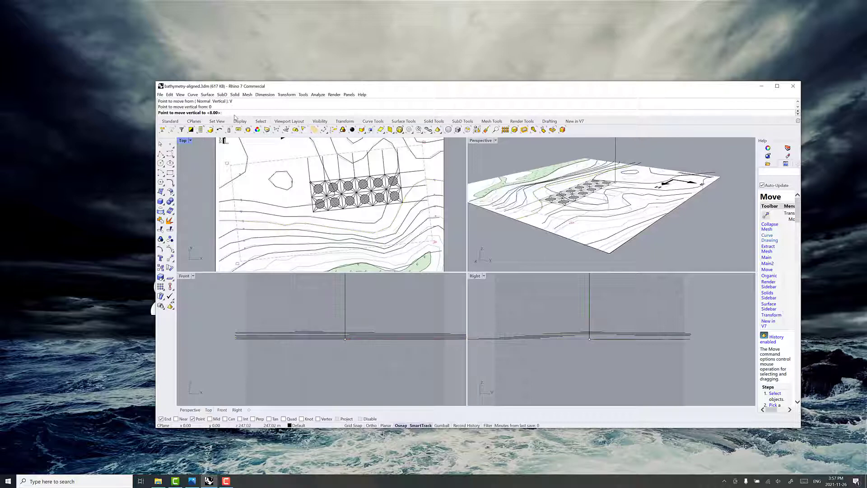
pyautogui.write('10')
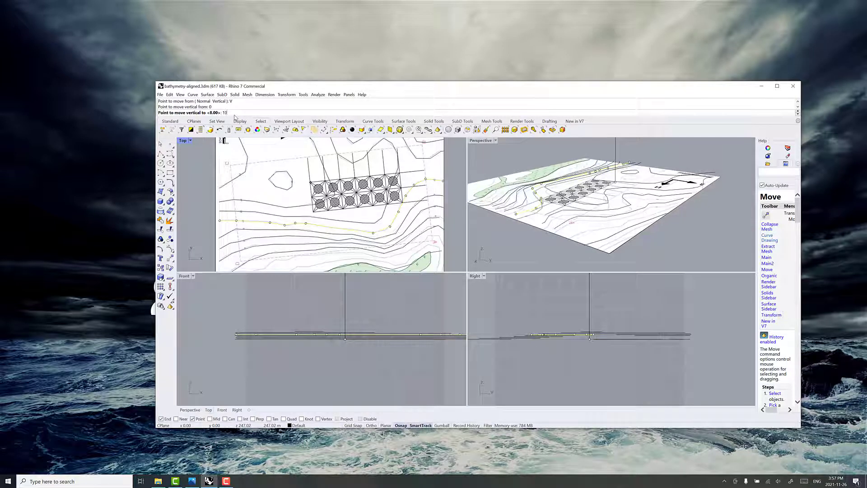
pyautogui.press('Return')
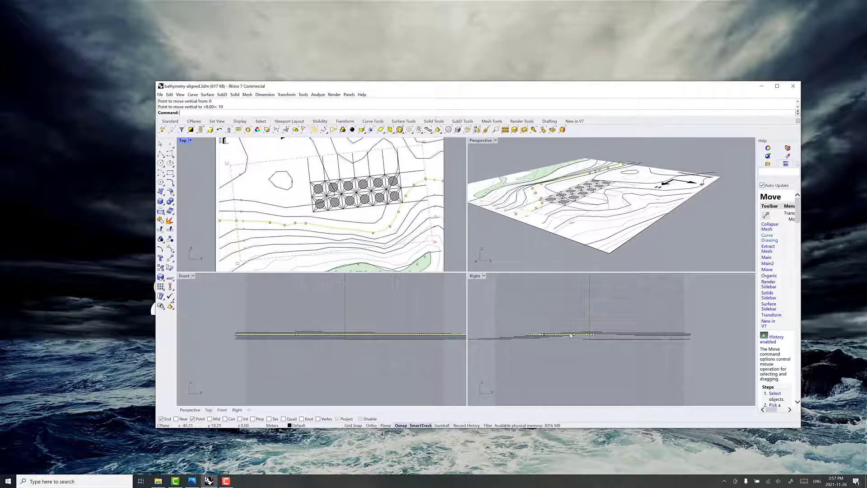
pyautogui.click(375, 222)
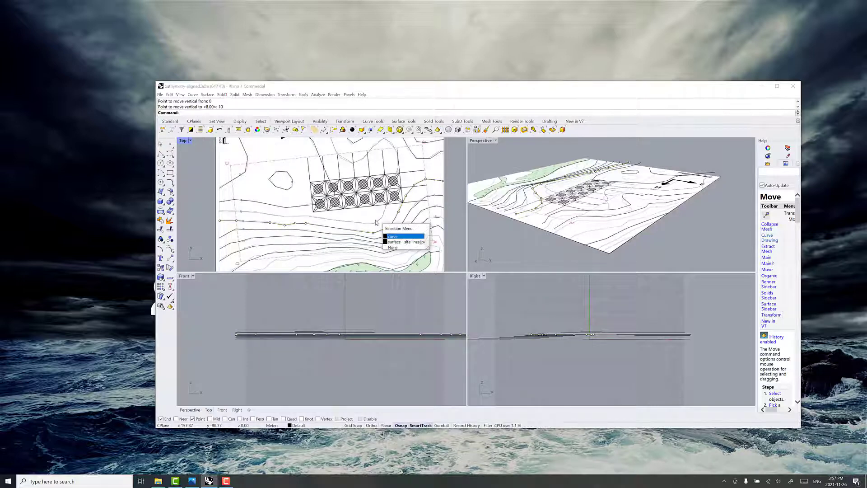
pyautogui.press('Escape')
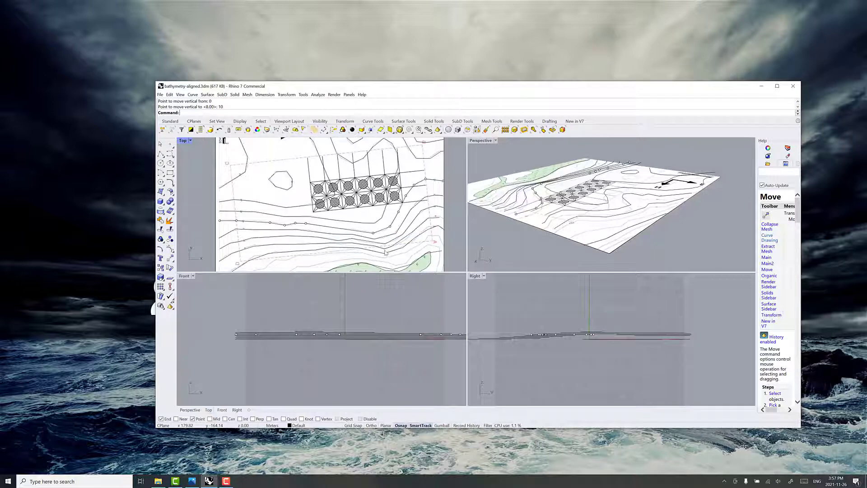
# Draw a polyline through the contour ends along the map's left edge, from above the green shore area to the upper left corner.
pyautogui.click(207, 202)
pyautogui.scroll(-5, 201, 201)
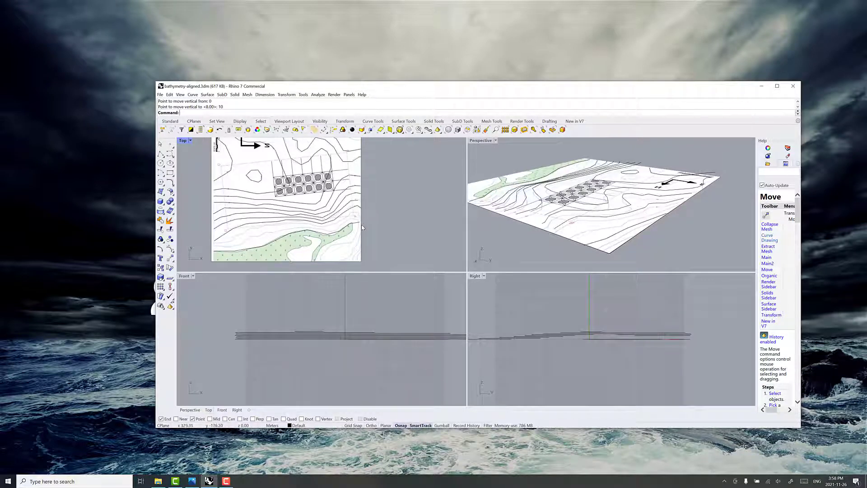
pyautogui.moveTo(369, 186); pyautogui.dragTo(372, 202, button='right')
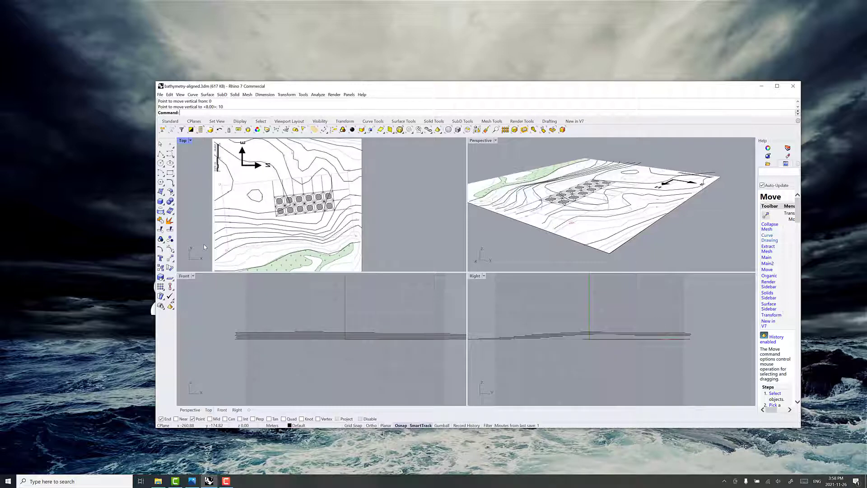
pyautogui.write('Polyline')
pyautogui.press('Return')
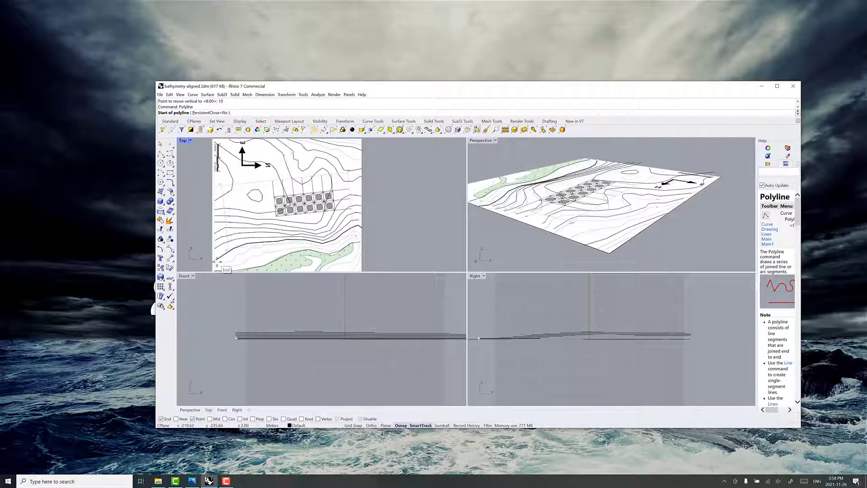
pyautogui.click(219, 261)
pyautogui.click(215, 247)
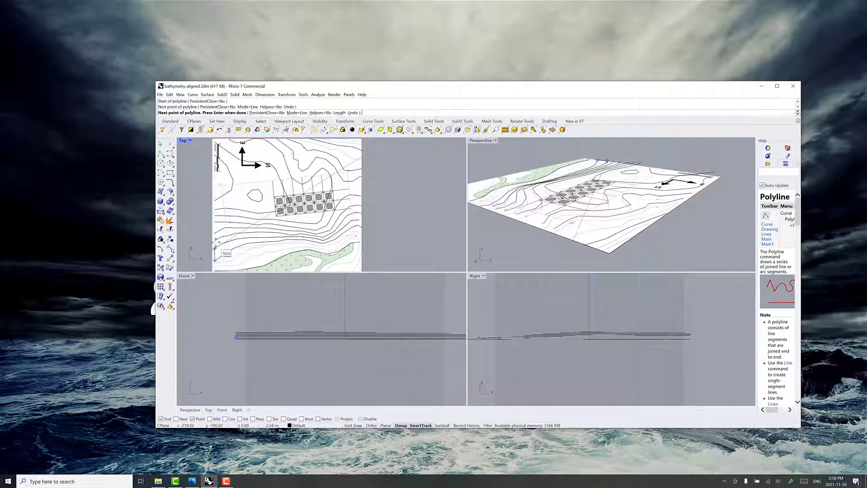
pyautogui.click(213, 238)
pyautogui.click(214, 234)
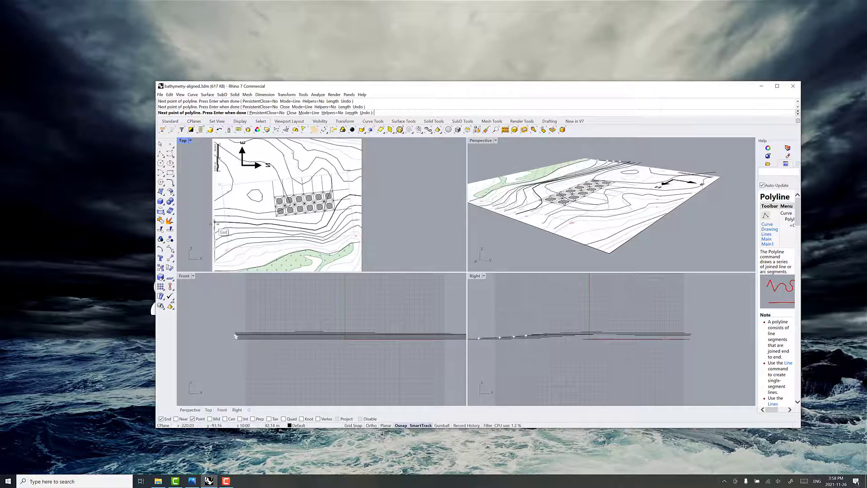
pyautogui.click(215, 223)
pyautogui.click(215, 219)
pyautogui.click(215, 216)
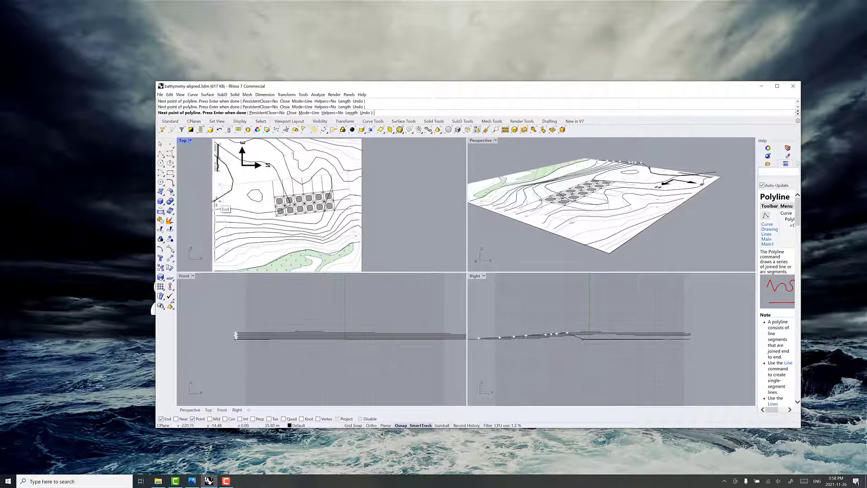
pyautogui.moveTo(216, 158); pyautogui.dragTo(217, 202, button='right')
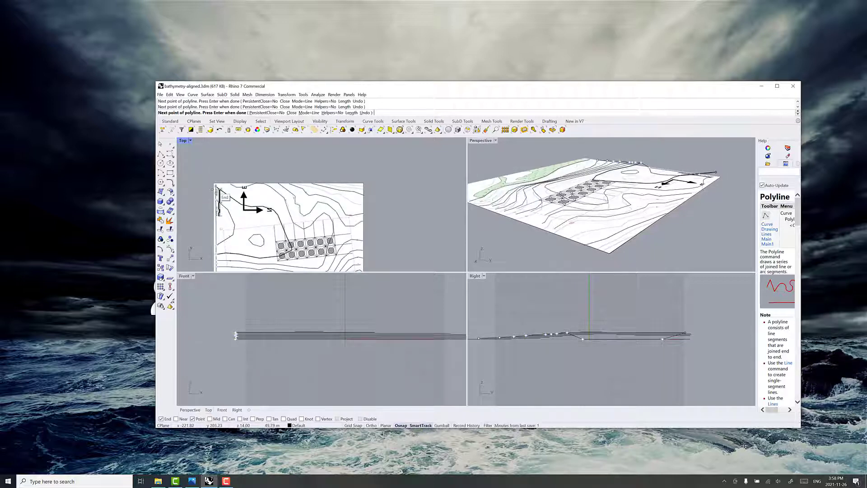
pyautogui.click(216, 188)
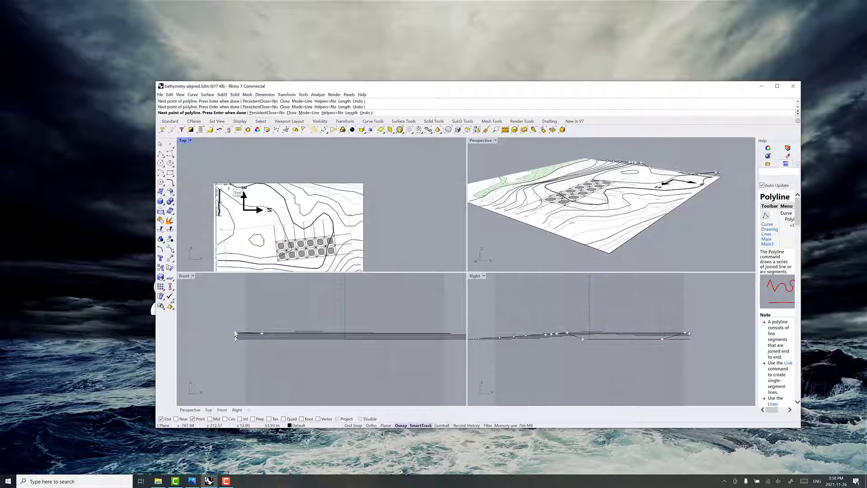
# Continue the edge polyline through the contour ends along the map's upper edge.
pyautogui.click(229, 184)
pyautogui.click(256, 183)
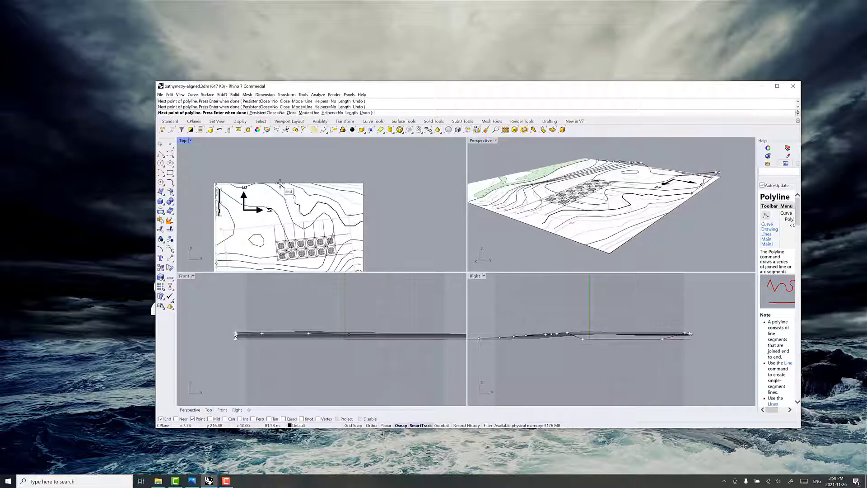
pyautogui.click(279, 183)
pyautogui.click(291, 183)
pyautogui.click(312, 183)
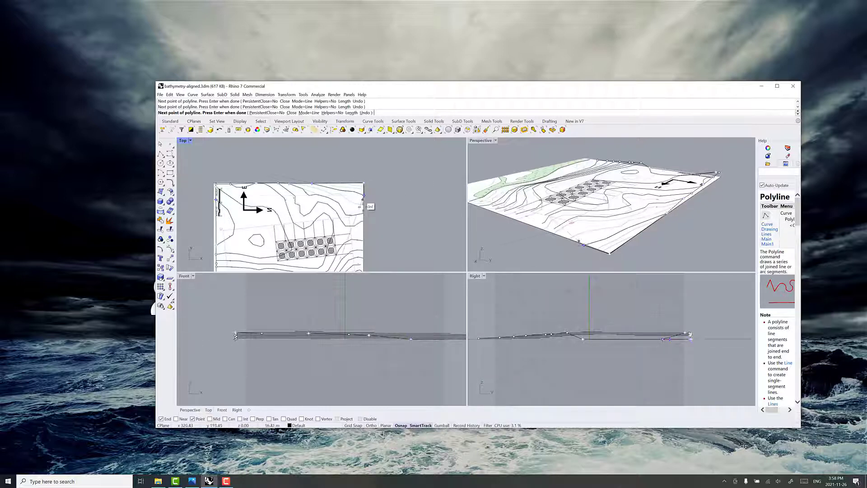
# Continue the edge polyline through the contour ends down the map's right edge to the shore contour, replacing the wrongly snapped point, and finish it.
pyautogui.click(363, 213)
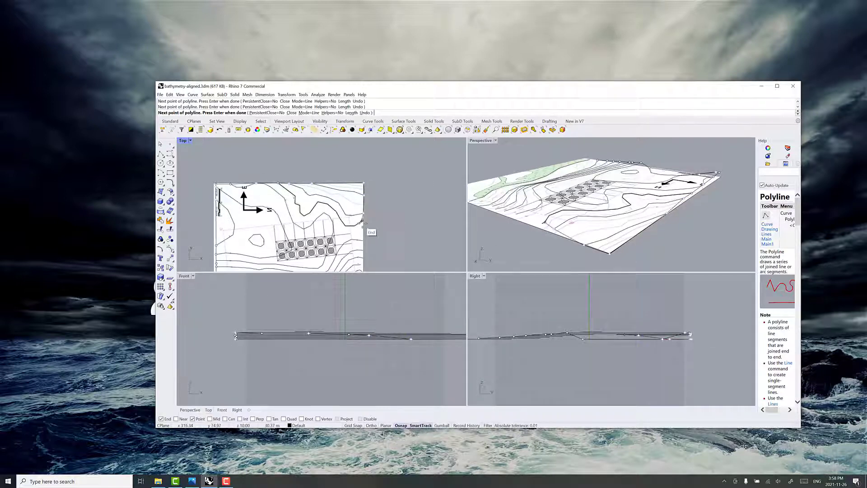
pyautogui.click(363, 223)
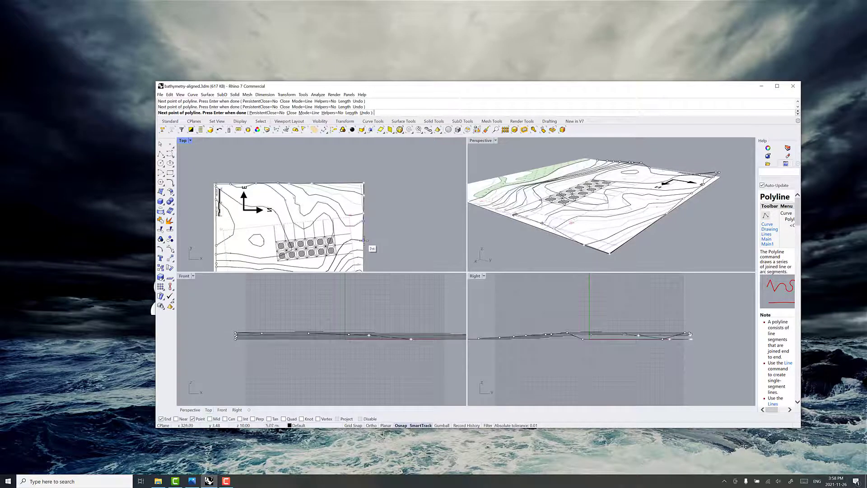
pyautogui.click(364, 240)
pyautogui.click(363, 249)
pyautogui.moveTo(363, 251); pyautogui.dragTo(366, 202, button='right')
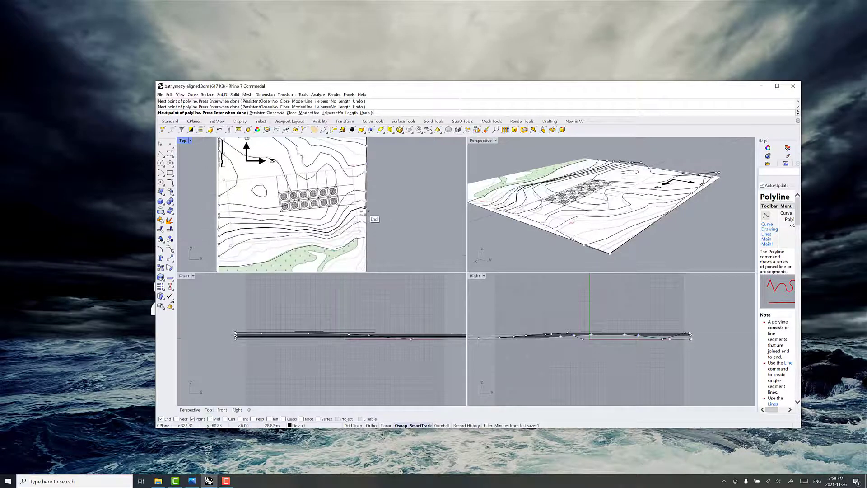
pyautogui.click(365, 211)
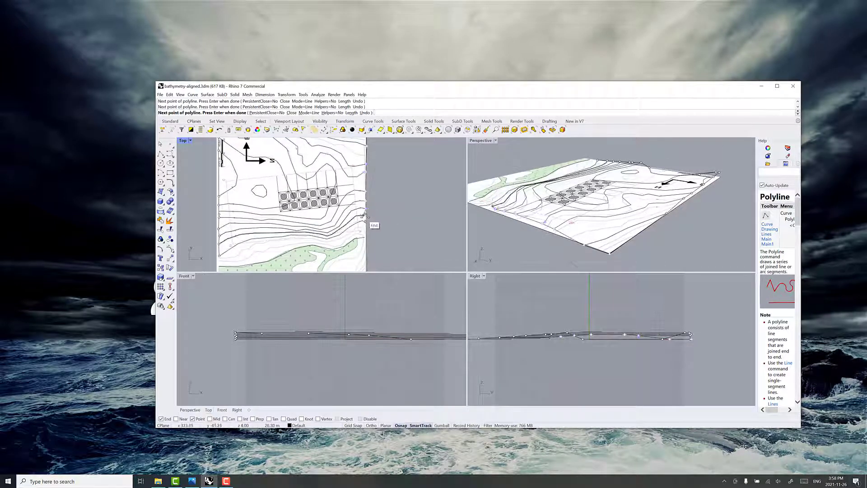
pyautogui.click(364, 217)
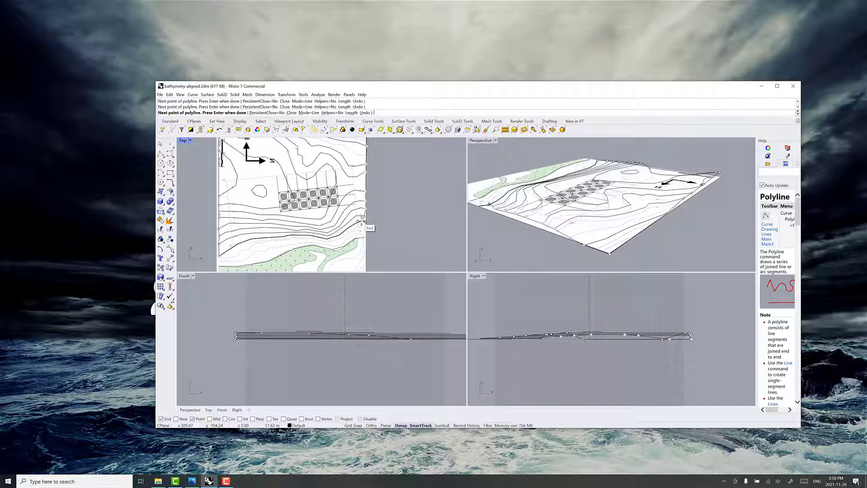
pyautogui.hotkey('ctrl', 'z')
pyautogui.click(365, 221)
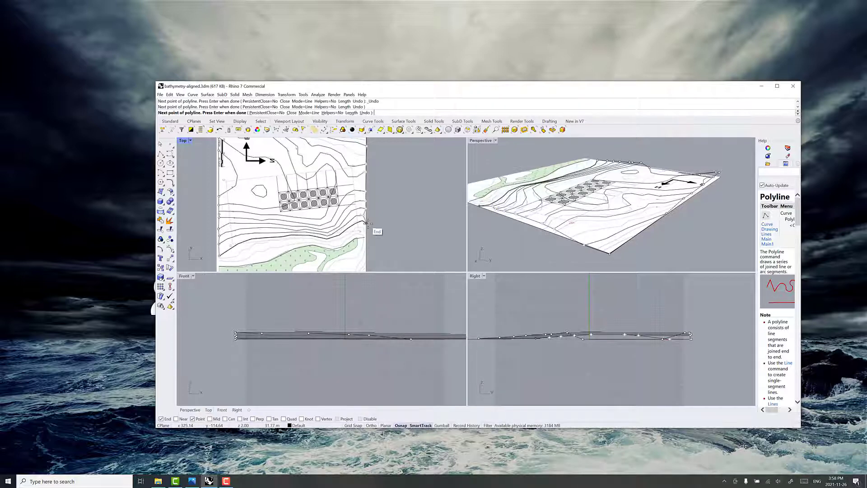
pyautogui.click(367, 223)
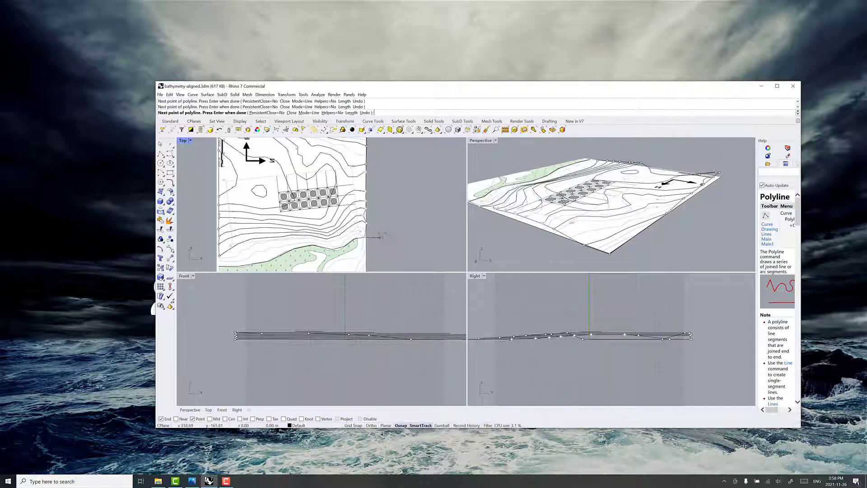
pyautogui.click(364, 236)
pyautogui.press('Return')
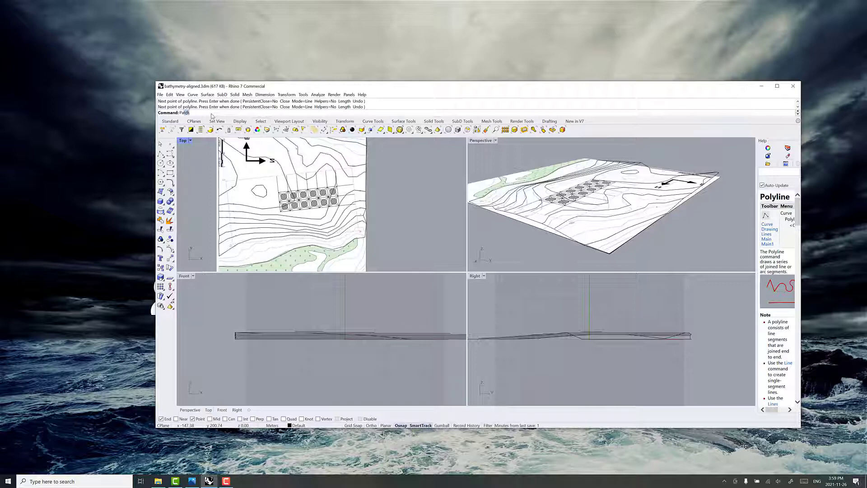
# Delete the map picture surface beneath the contour curves.
pyautogui.write('Patch')
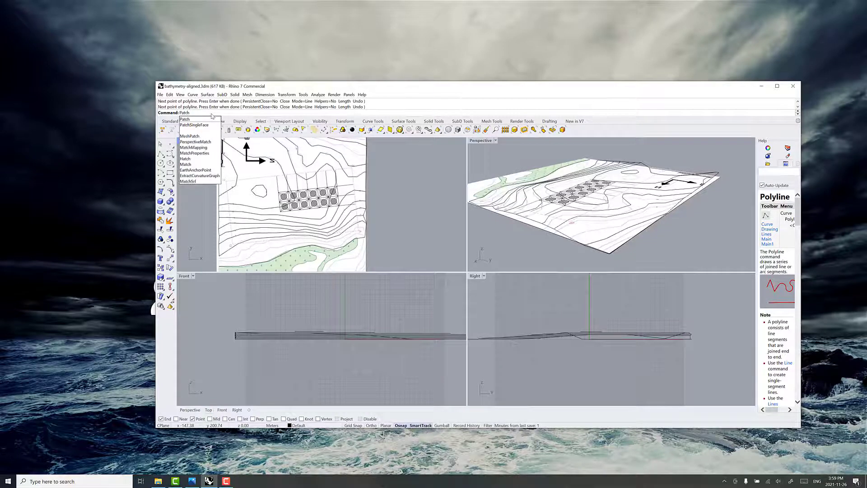
pyautogui.press('Escape')
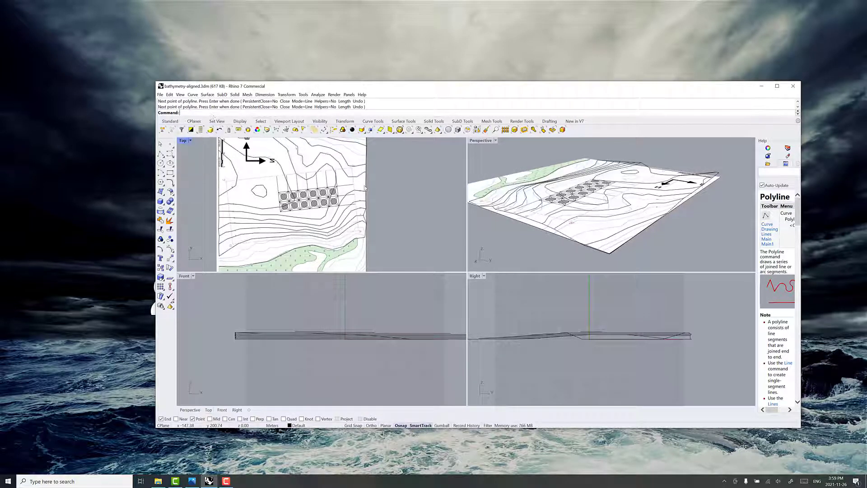
pyautogui.click(337, 258)
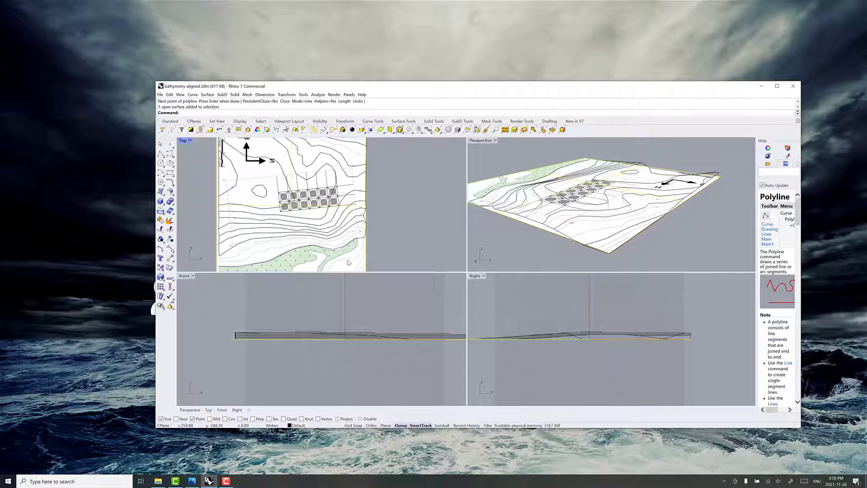
pyautogui.press('Delete')
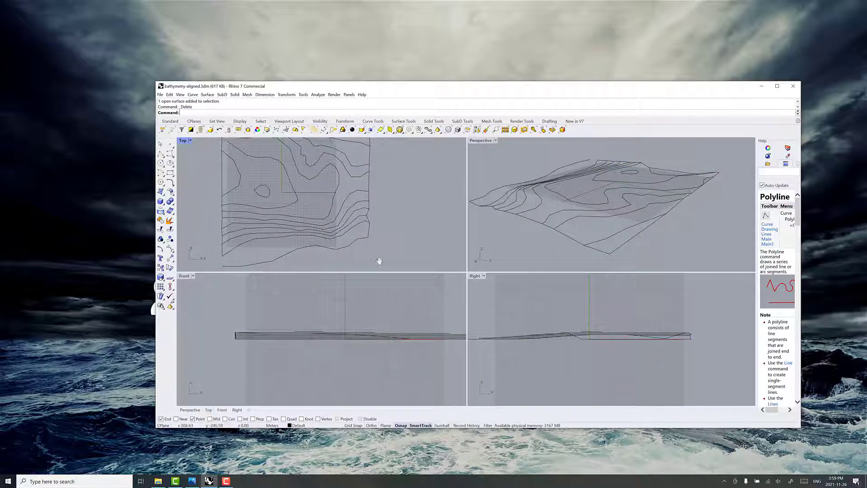
# Close the gap at the lower left corner with a short polyline from the shore contour's end to the edge polyline's start.
pyautogui.moveTo(379, 257); pyautogui.dragTo(423, 237, button='right')
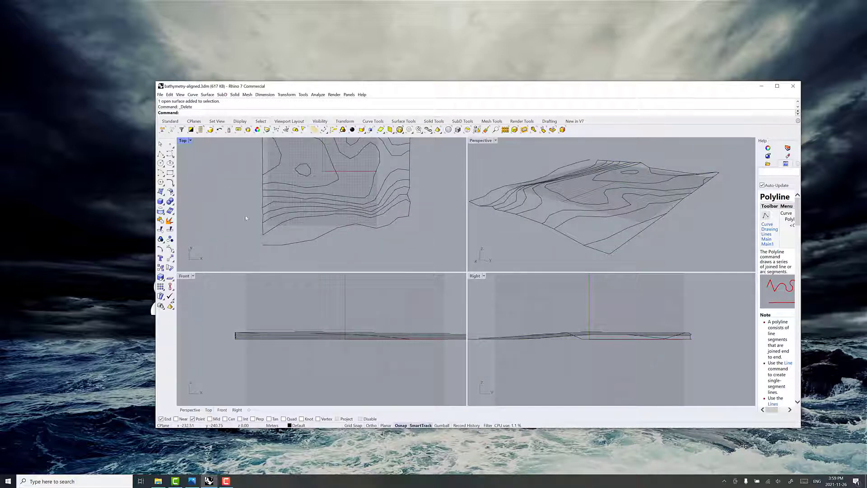
pyautogui.write('polyline')
pyautogui.press('Return')
pyautogui.click(269, 248)
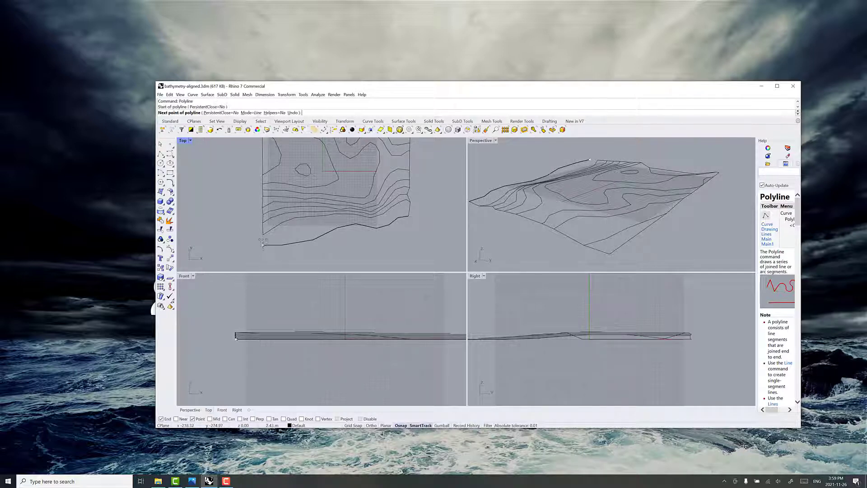
pyautogui.click(265, 236)
pyautogui.press('Return')
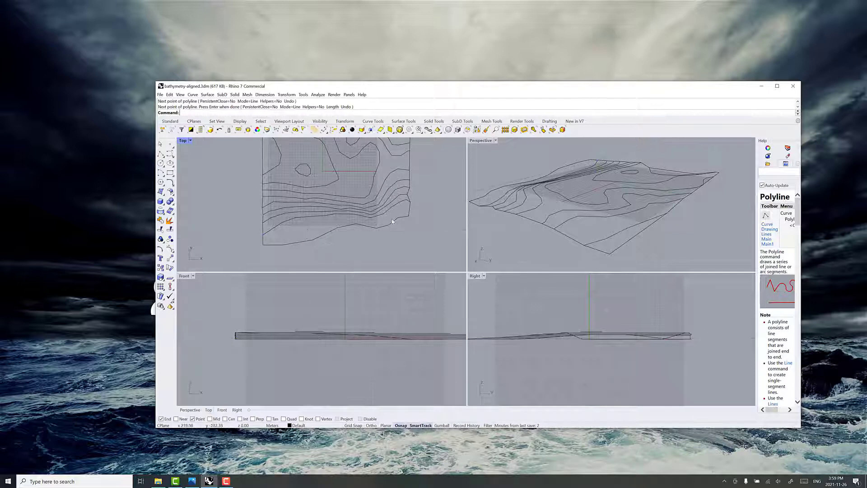
# Fit a Patch surface through all contour and edge curves with 0.1 sample point spacing, 50 U and V spans, stiffness 1 and no automatic trim.
pyautogui.moveTo(443, 187); pyautogui.dragTo(427, 209, button='right')
pyautogui.scroll(-1, 426, 207)
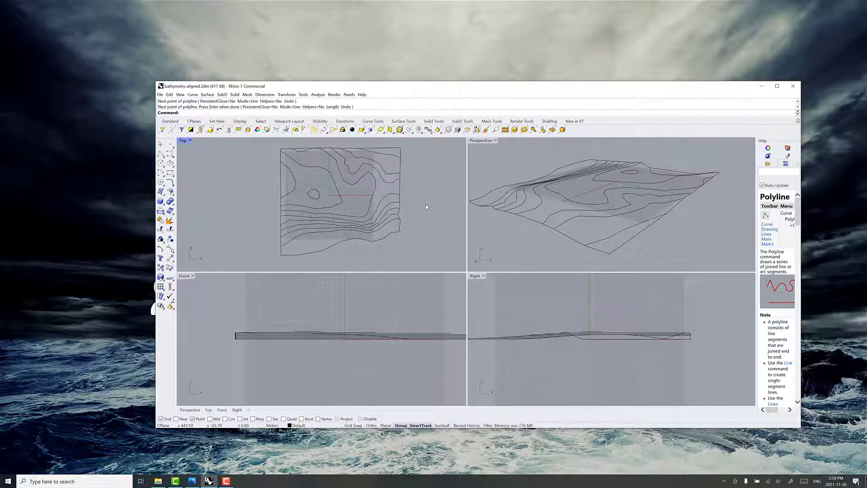
pyautogui.write('Patch')
pyautogui.press('Return')
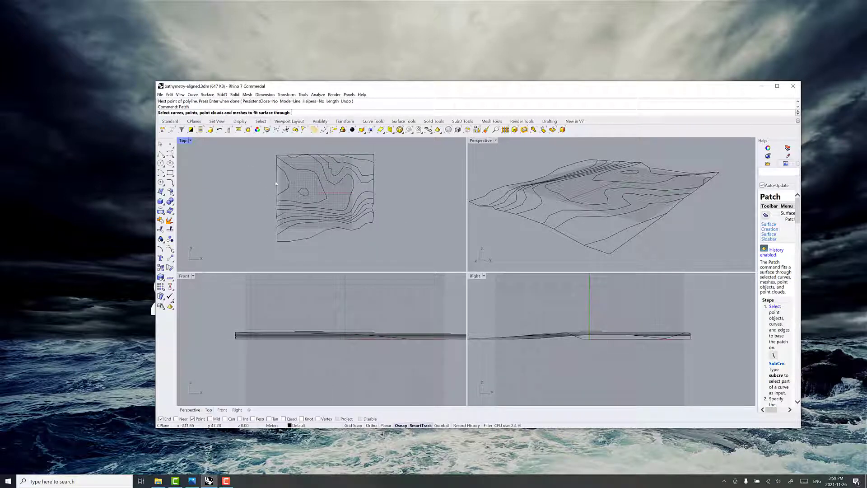
pyautogui.moveTo(270, 147); pyautogui.dragTo(387, 263)
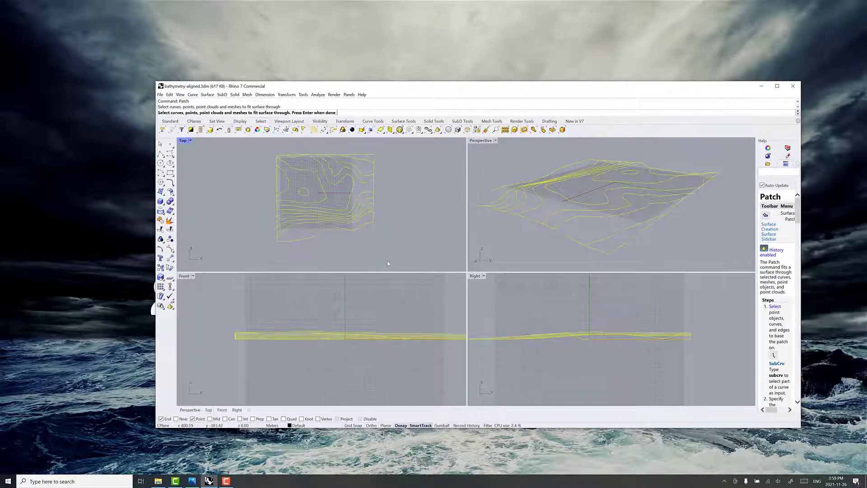
pyautogui.press('Return')
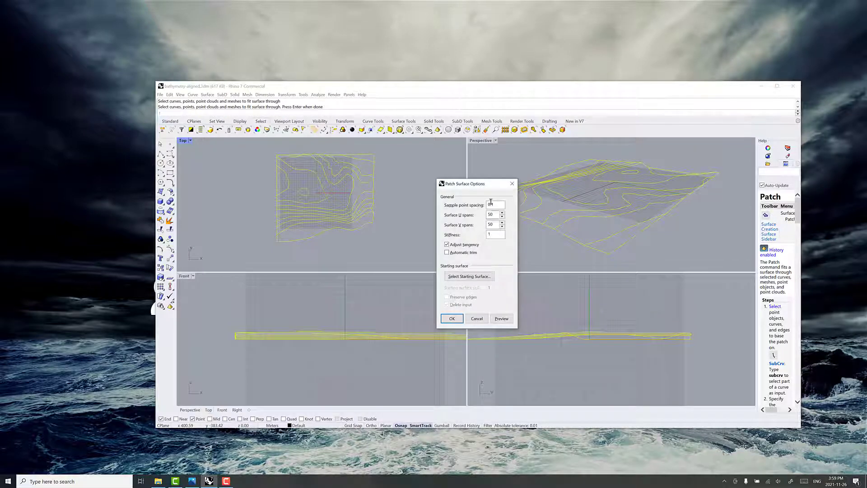
pyautogui.doubleClick(490, 204)
pyautogui.click(493, 224)
pyautogui.click(500, 318)
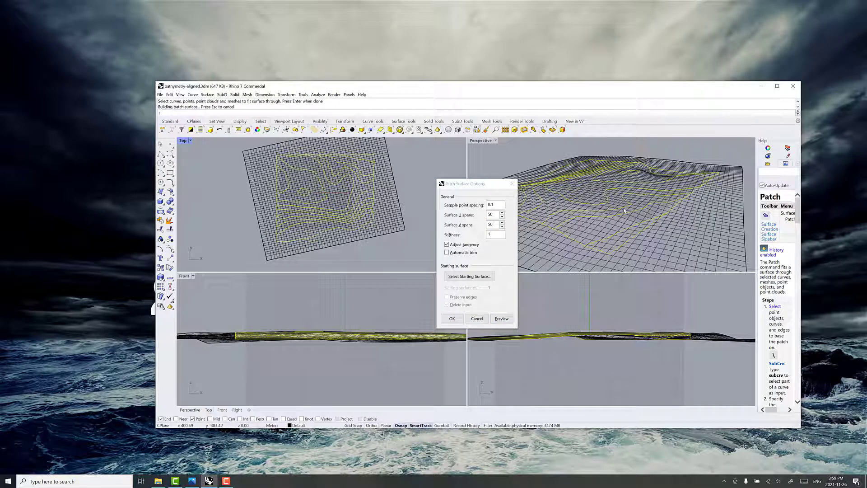
pyautogui.moveTo(587, 217); pyautogui.dragTo(695, 219, button='right')
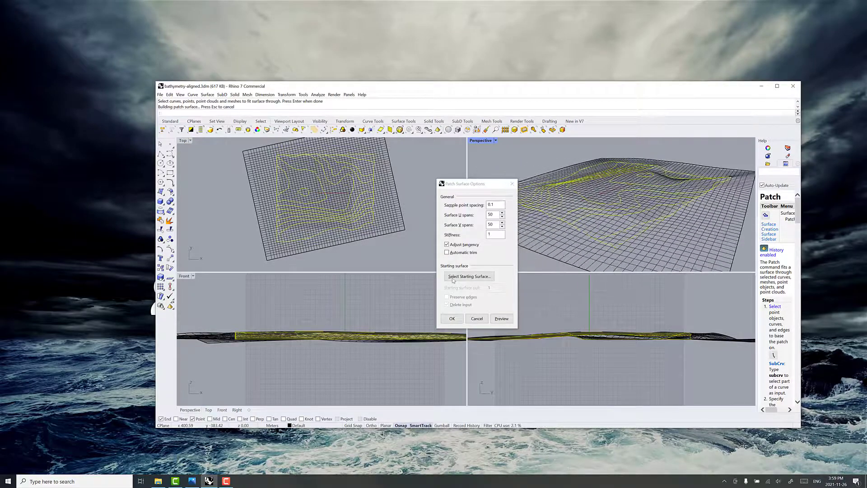
pyautogui.click(452, 318)
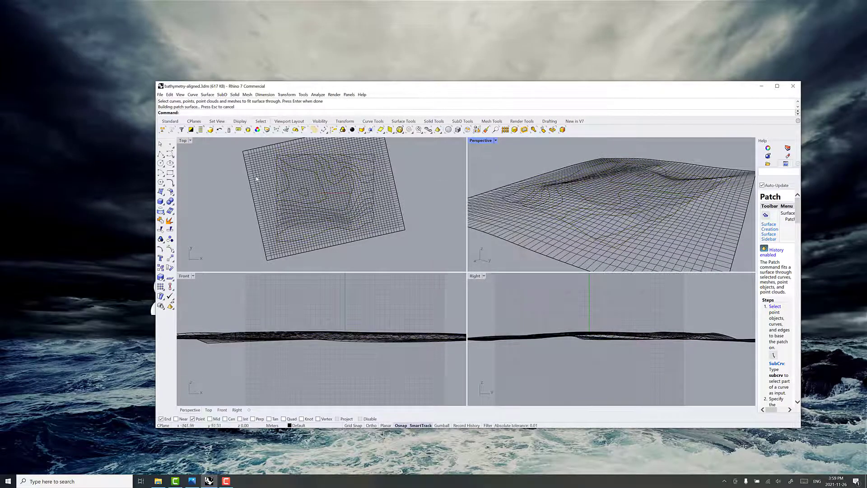
# Trim away the patch surface outside the edge polyline and the shore contour, using both curves as cutting objects.
pyautogui.click(281, 156)
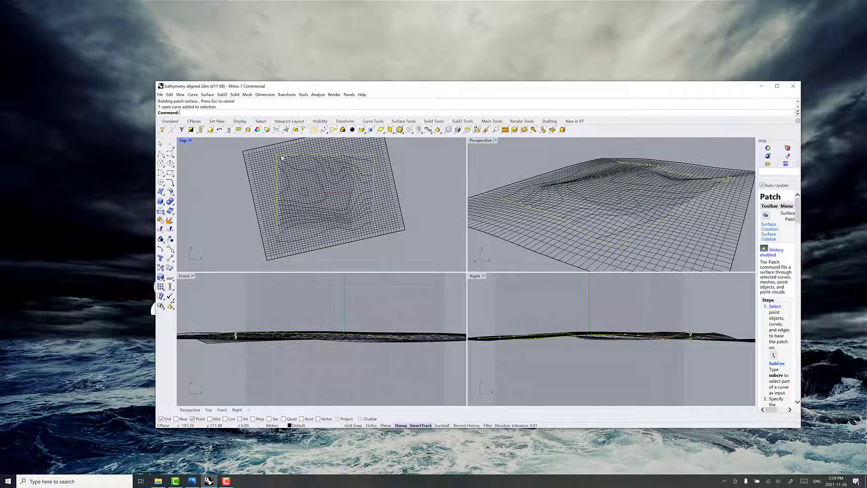
pyautogui.click(292, 243)
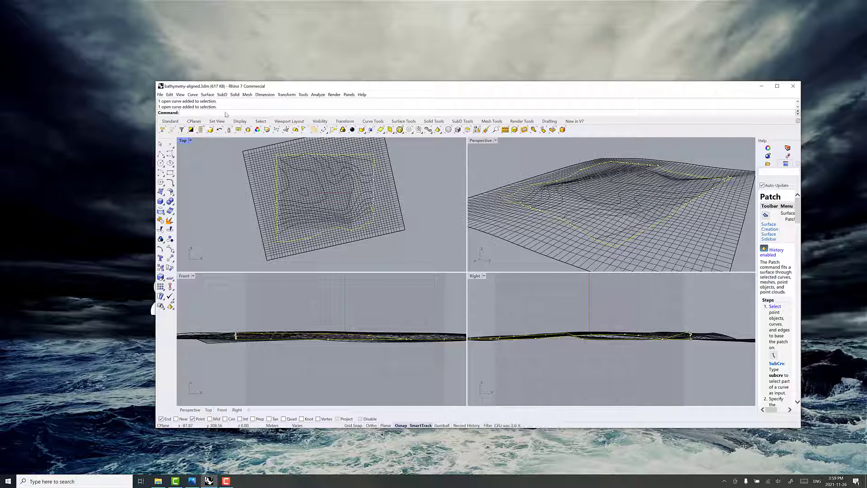
pyautogui.press('Return')
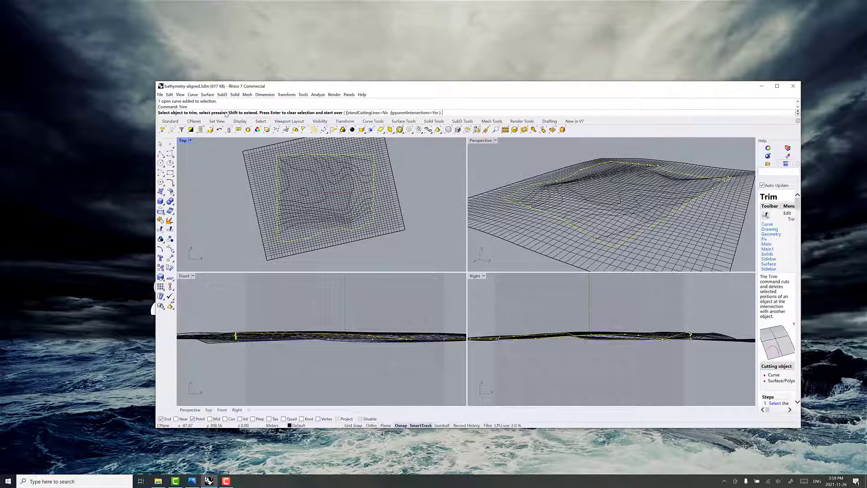
pyautogui.click(256, 170)
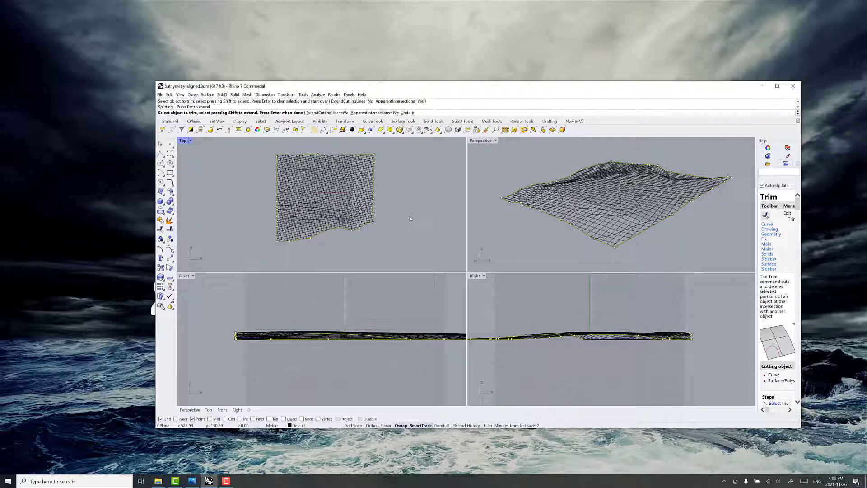
pyautogui.press('Return')
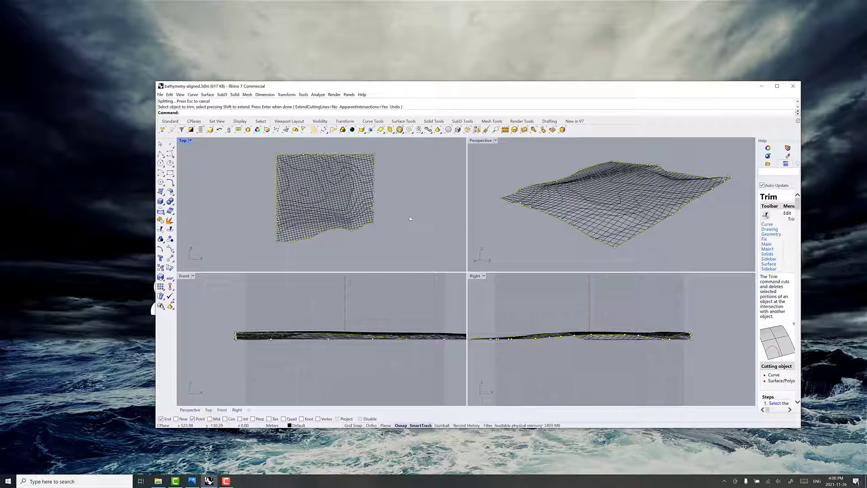
pyautogui.press('Escape')
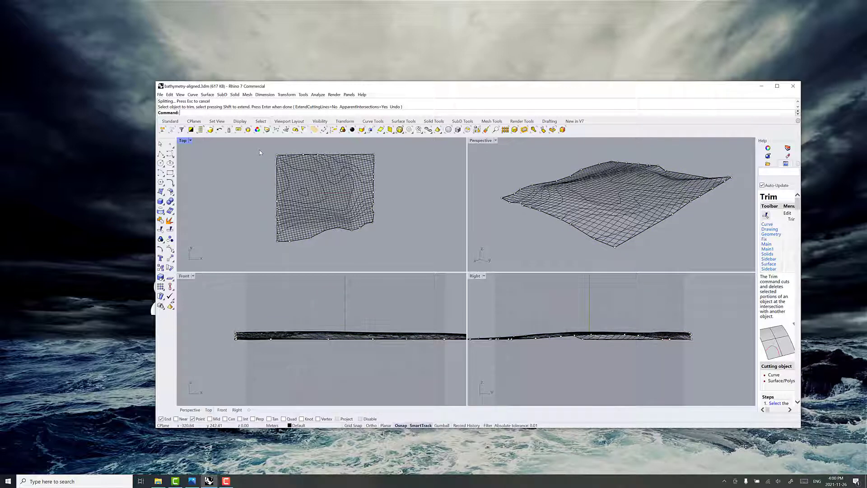
# Delete all contour curves, edge polylines and points, keeping only the trimmed surface.
pyautogui.moveTo(257, 146); pyautogui.dragTo(395, 259)
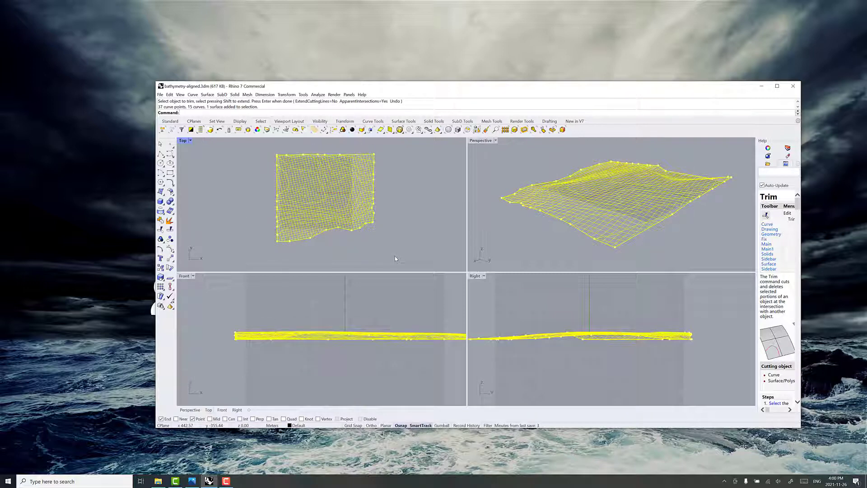
pyautogui.keyDown('ctrl'); pyautogui.click(374, 207); pyautogui.keyUp('ctrl')
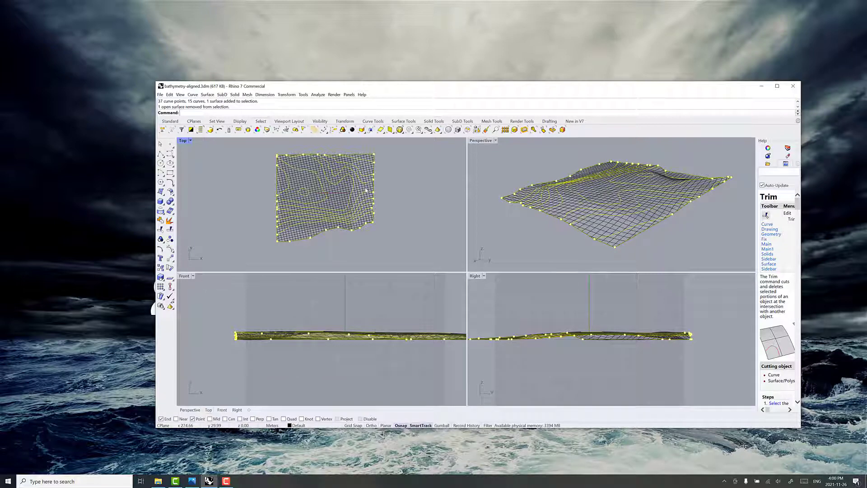
pyautogui.press('Delete')
pyautogui.moveTo(600, 212); pyautogui.dragTo(564, 230, button='right')
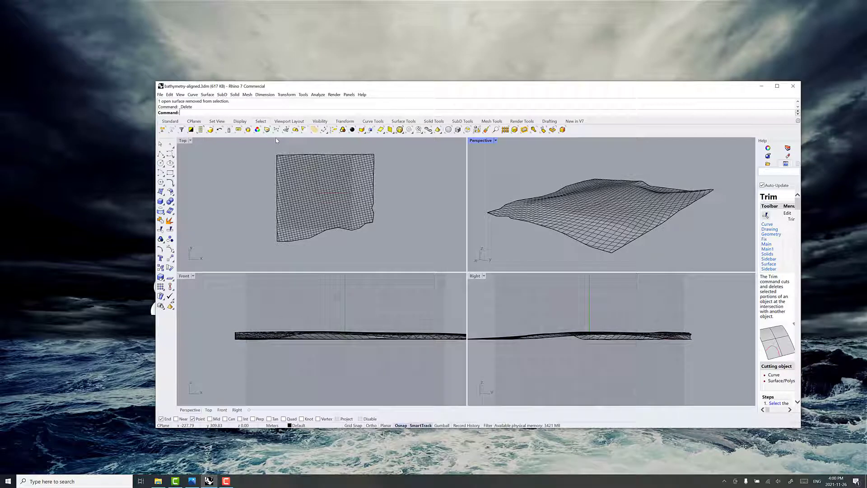
# Try the Mesh command on the trimmed surface and preview it with slightly more polygons.
pyautogui.write('Mesh')
pyautogui.press('Return')
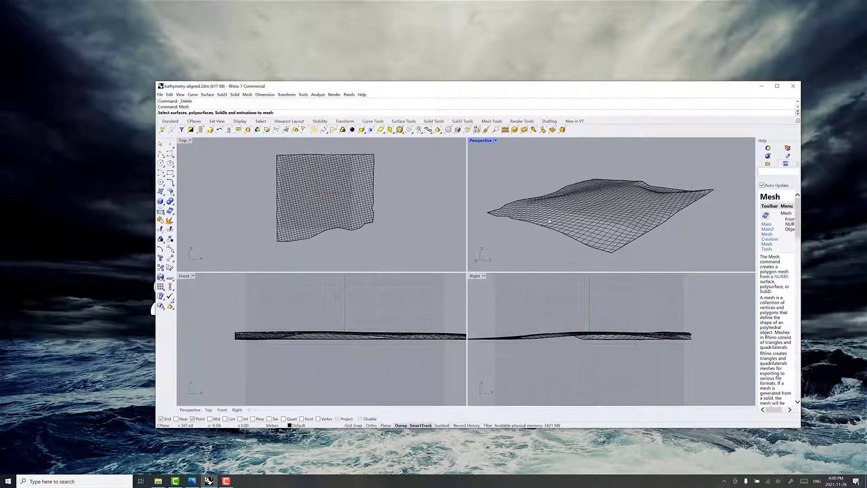
pyautogui.click(563, 216)
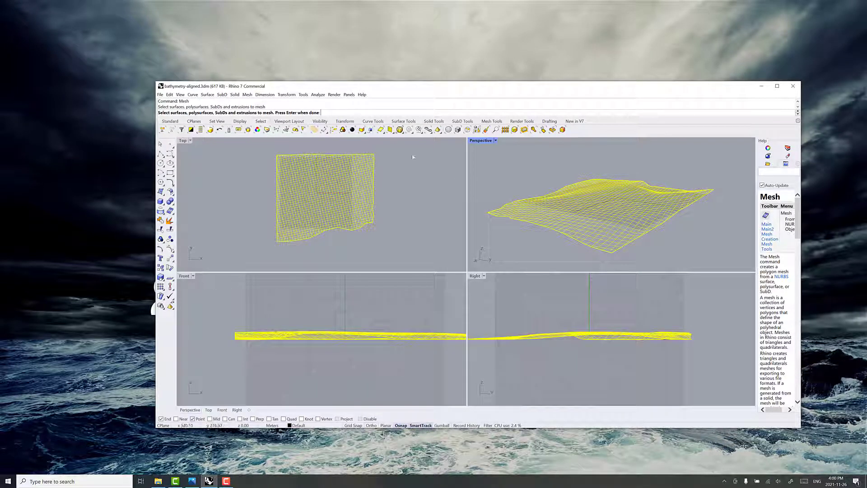
pyautogui.press('Return')
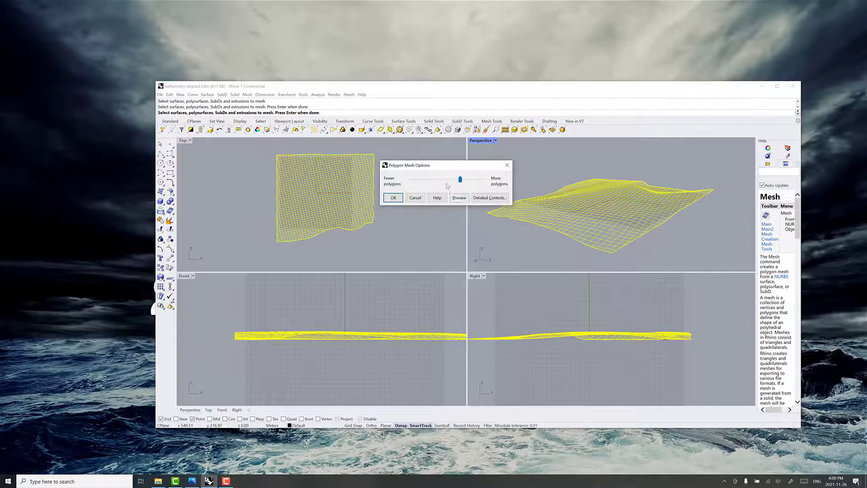
pyautogui.click(459, 198)
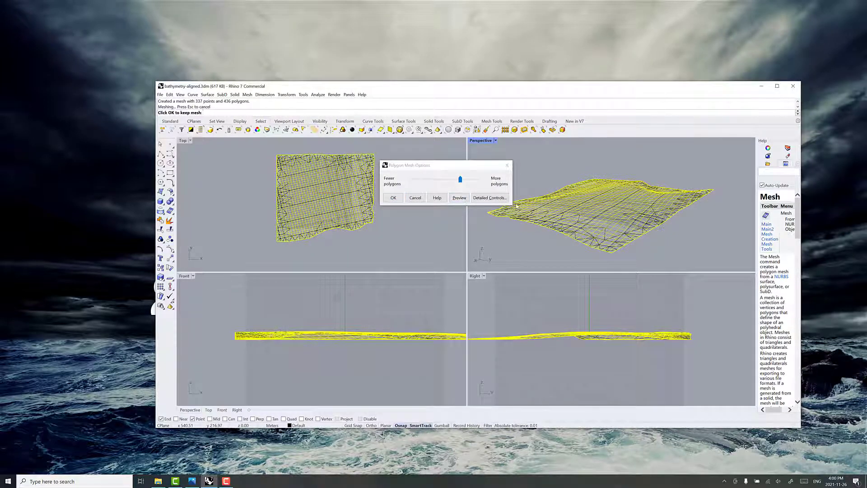
pyautogui.moveTo(461, 183)
pyautogui.mouseDown()
pyautogui.moveTo(470, 184)
pyautogui.moveTo(443, 185)
pyautogui.moveTo(463, 181)
pyautogui.mouseUp()
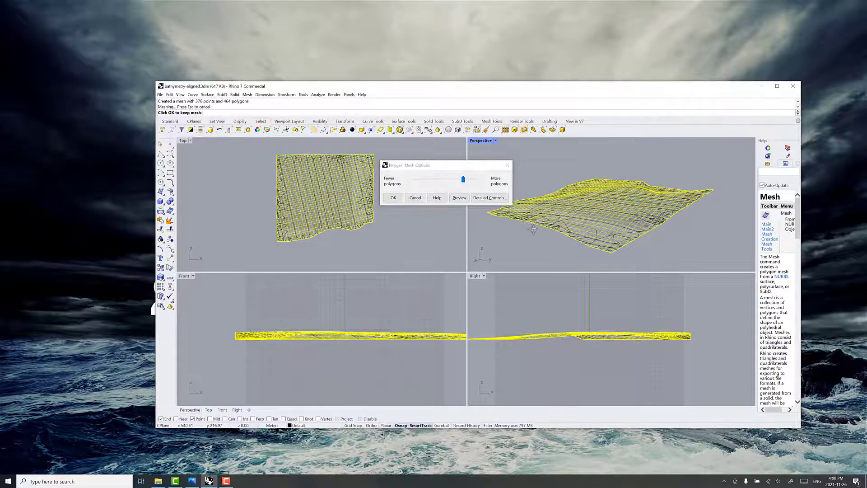
pyautogui.moveTo(533, 229); pyautogui.dragTo(512, 222, button='right')
pyautogui.moveTo(621, 227); pyautogui.dragTo(583, 224, button='right')
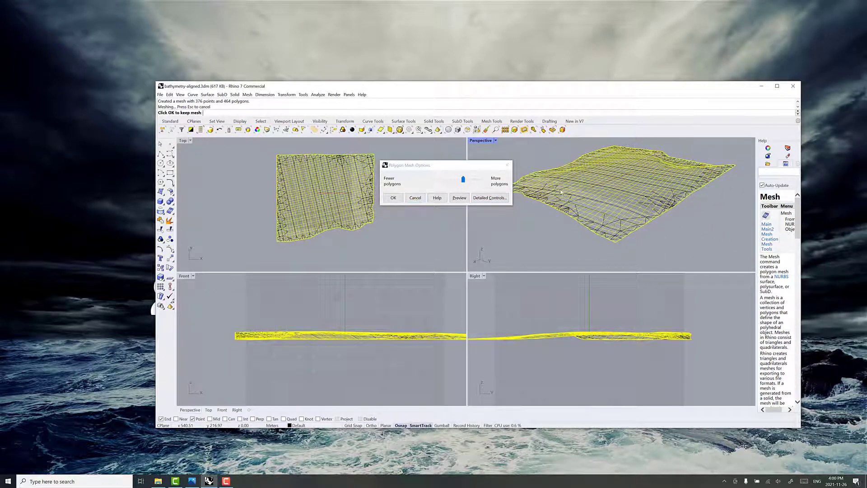
pyautogui.click(419, 199)
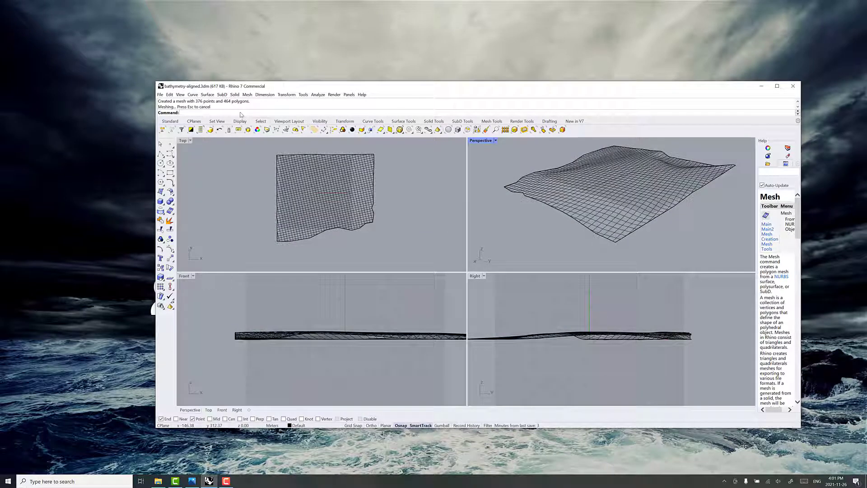
# Create a quad mesh from the trimmed surface with QuadRemesh at a target quad count of 500.
pyautogui.write('QuadM')
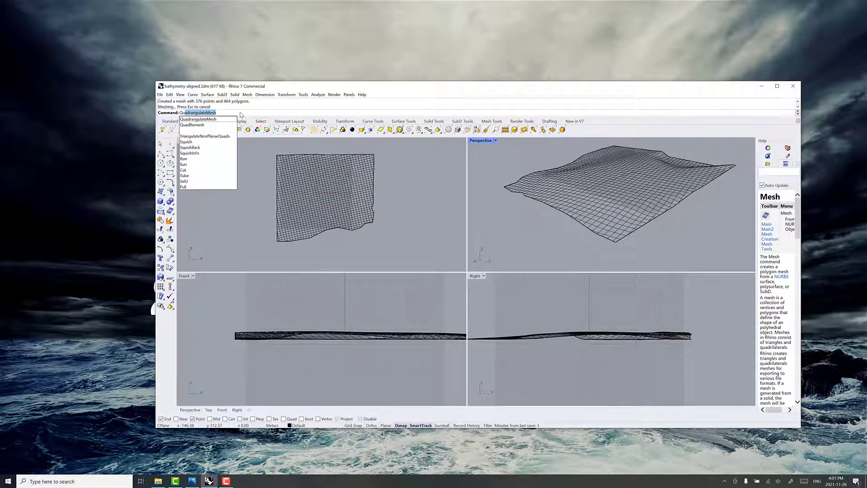
pyautogui.press('BackSpace')
pyautogui.write('Remesh')
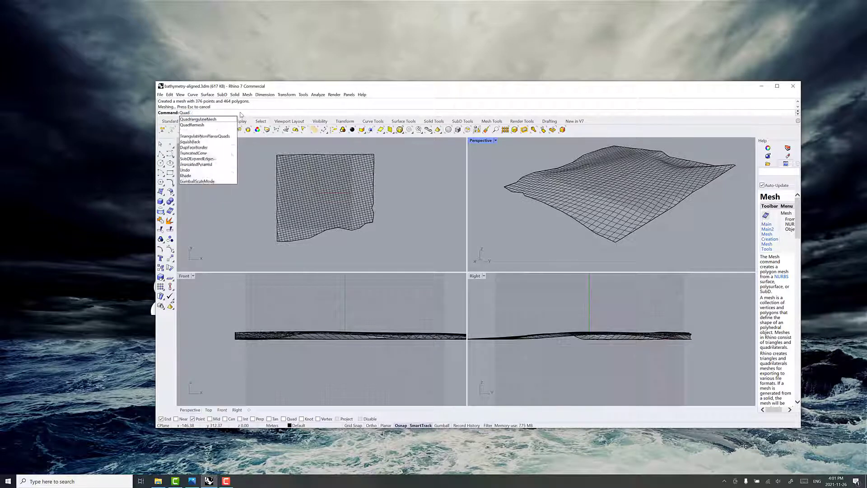
pyautogui.press('Return')
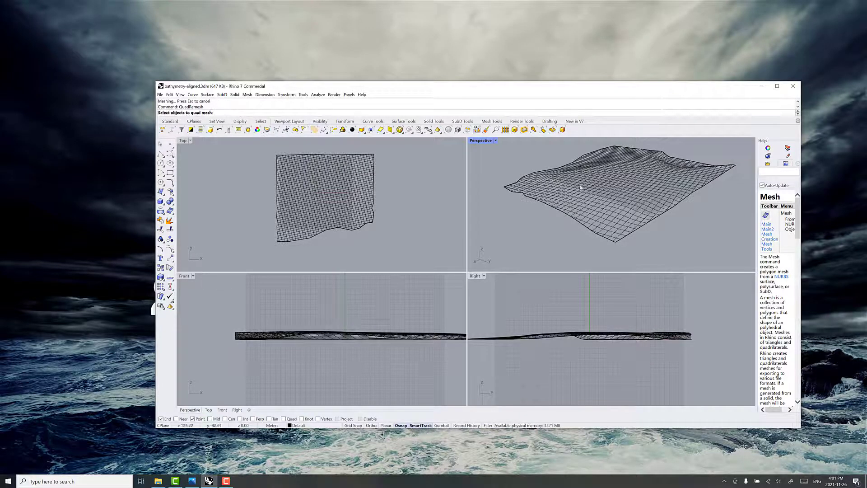
pyautogui.click(586, 202)
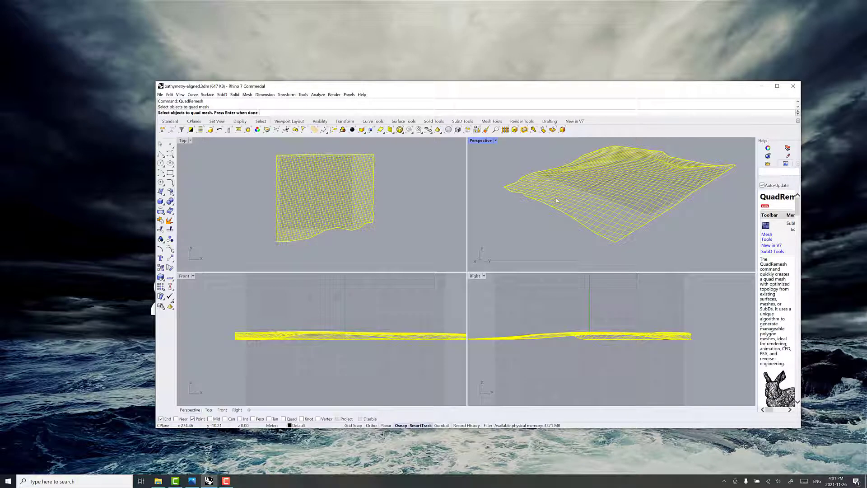
pyautogui.press('Return')
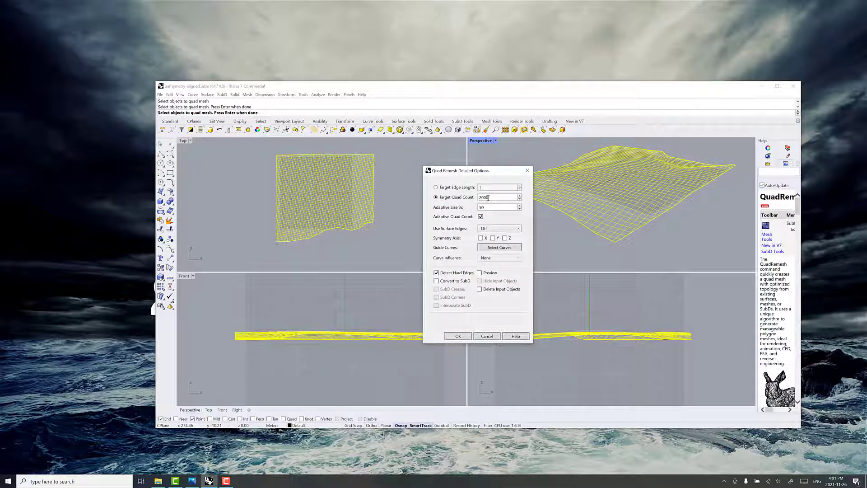
pyautogui.doubleClick(484, 198)
pyautogui.write('500')
pyautogui.click(458, 336)
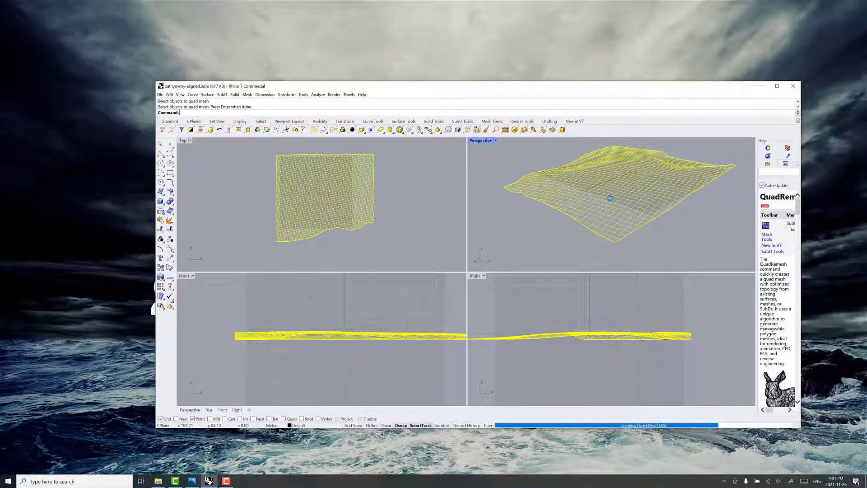
pyautogui.click(541, 242)
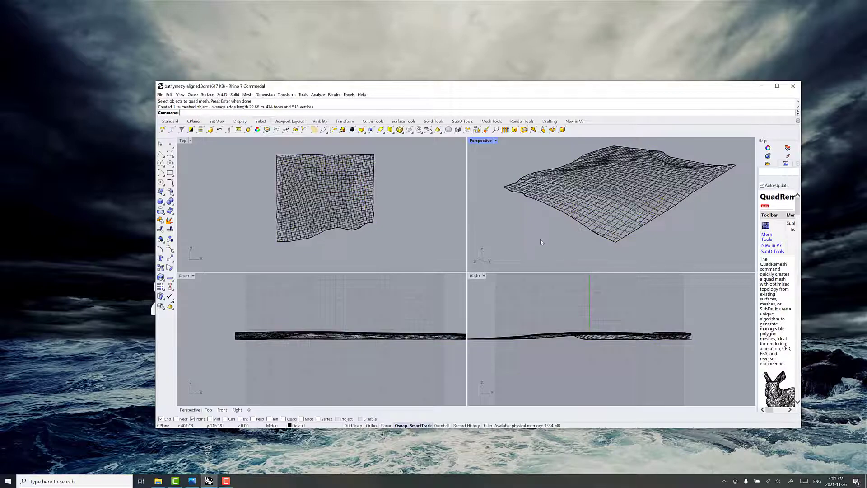
# Delete the original trimmed surface overlapping the quad mesh, keeping only the mesh.
pyautogui.click(603, 193)
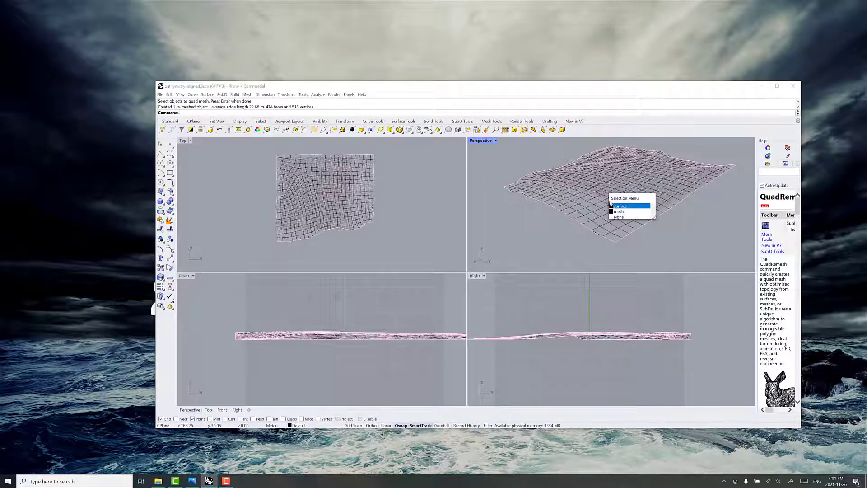
pyautogui.click(620, 206)
pyautogui.press('Delete')
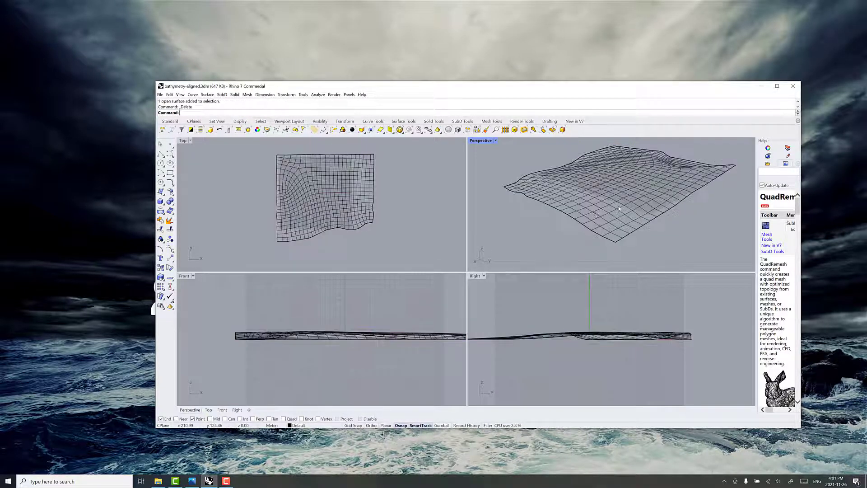
# Check the normal direction of the quad mesh with the Dir command without flipping it.
pyautogui.moveTo(537, 249)
pyautogui.mouseDown(button='right')
pyautogui.moveTo(570, 250)
pyautogui.moveTo(527, 242)
pyautogui.moveTo(532, 231)
pyautogui.moveTo(542, 237)
pyautogui.mouseUp(button='right')
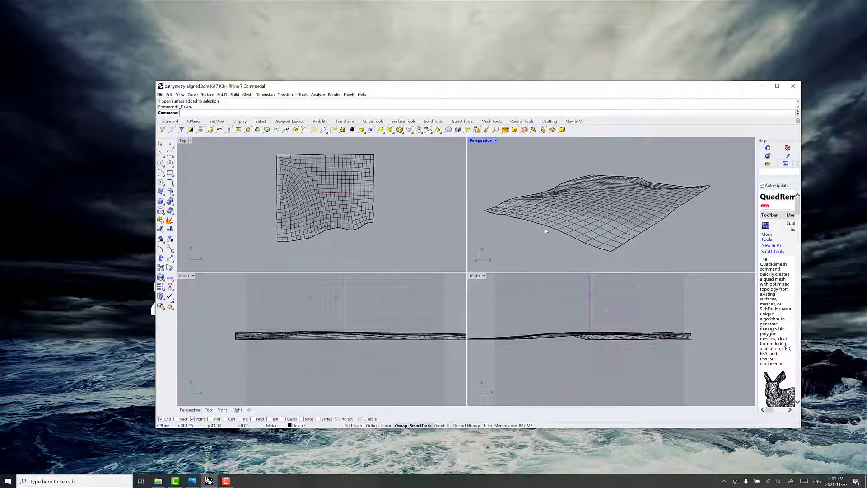
pyautogui.moveTo(521, 246)
pyautogui.mouseDown(button='right')
pyautogui.moveTo(538, 210)
pyautogui.moveTo(533, 237)
pyautogui.mouseUp(button='right')
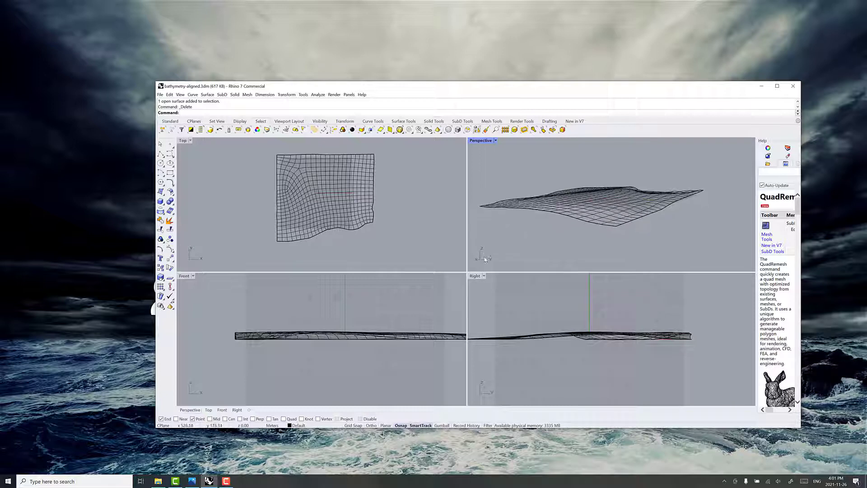
pyautogui.click(541, 203)
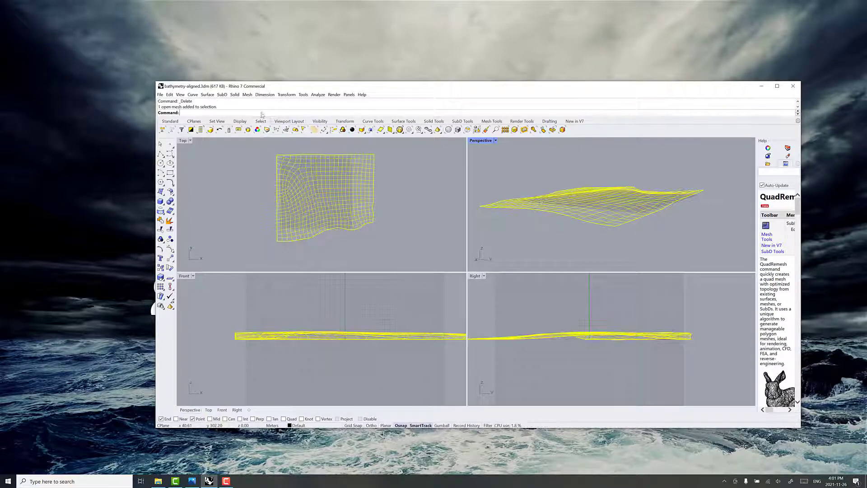
pyautogui.write('Qu')
pyautogui.write('r')
pyautogui.press('Return')
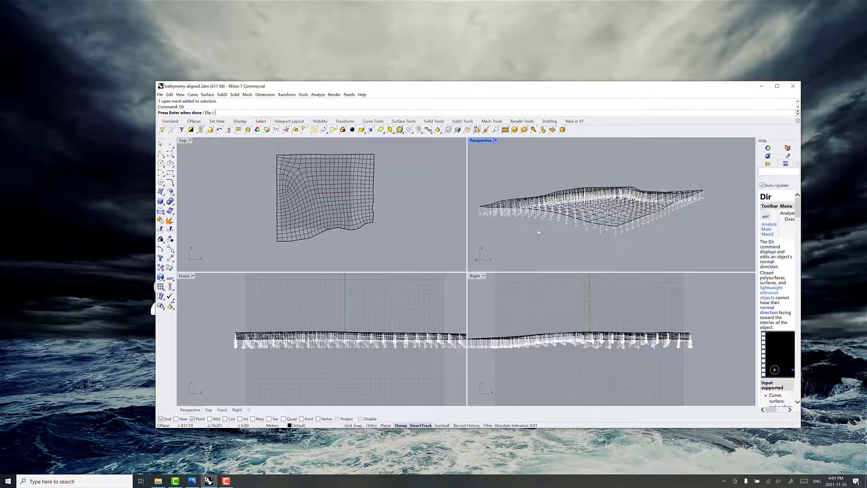
pyautogui.moveTo(538, 233)
pyautogui.mouseDown(button='right')
pyautogui.moveTo(541, 200)
pyautogui.moveTo(539, 238)
pyautogui.mouseUp(button='right')
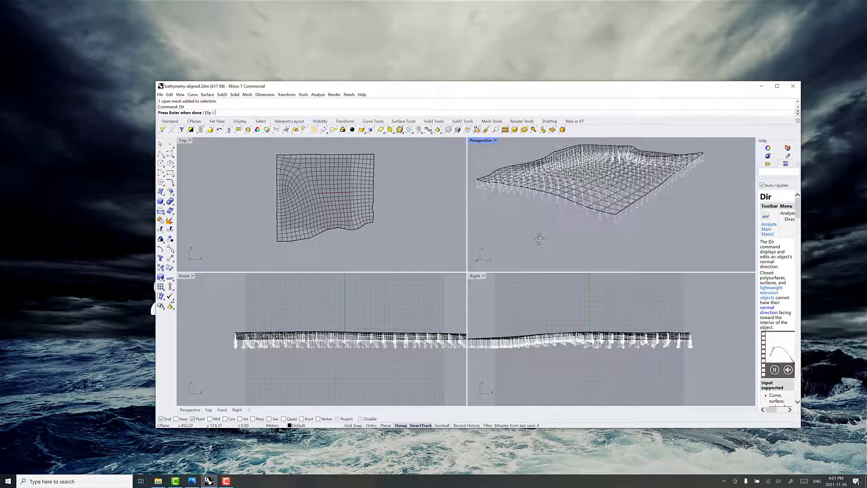
pyautogui.press('Return')
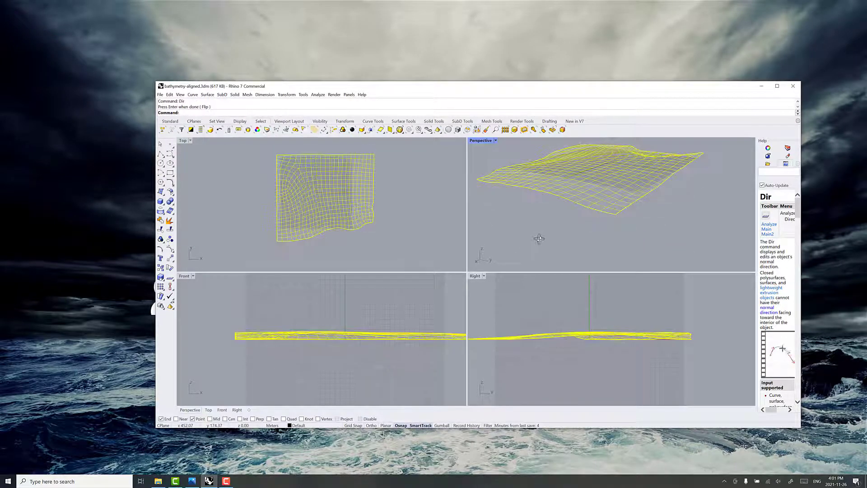
# Save the model under its existing file name.
pyautogui.click(161, 95)
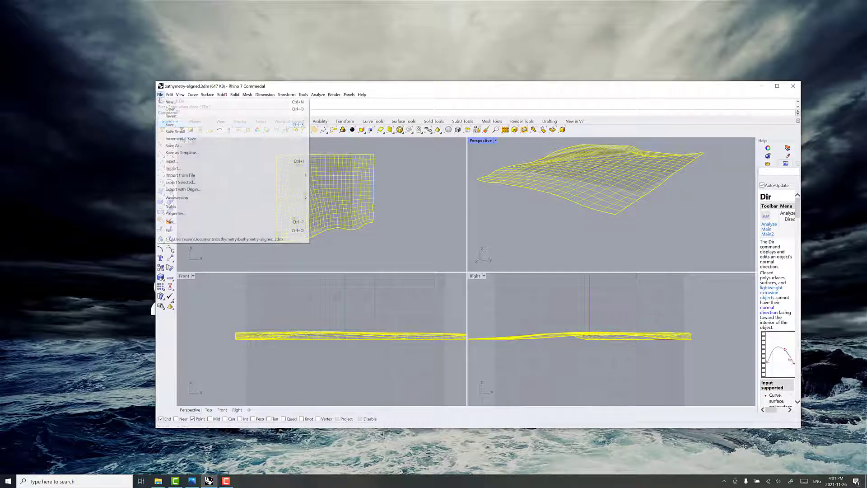
pyautogui.click(169, 124)
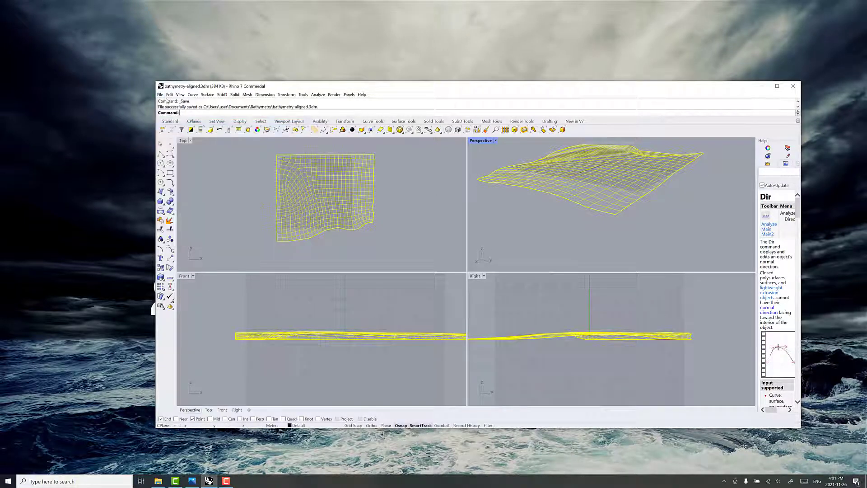
# Export the selected quad mesh as an OBJ file named bathymetry-chart in the Bathymetry folder.
pyautogui.click(160, 95)
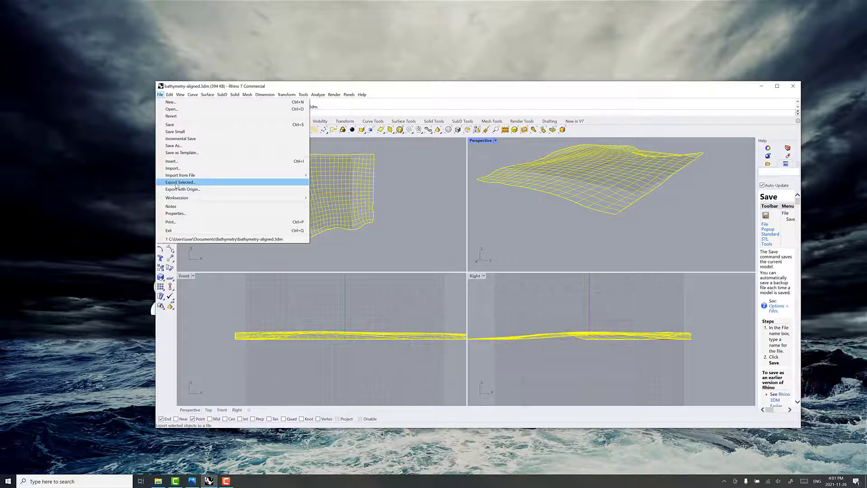
pyautogui.click(176, 183)
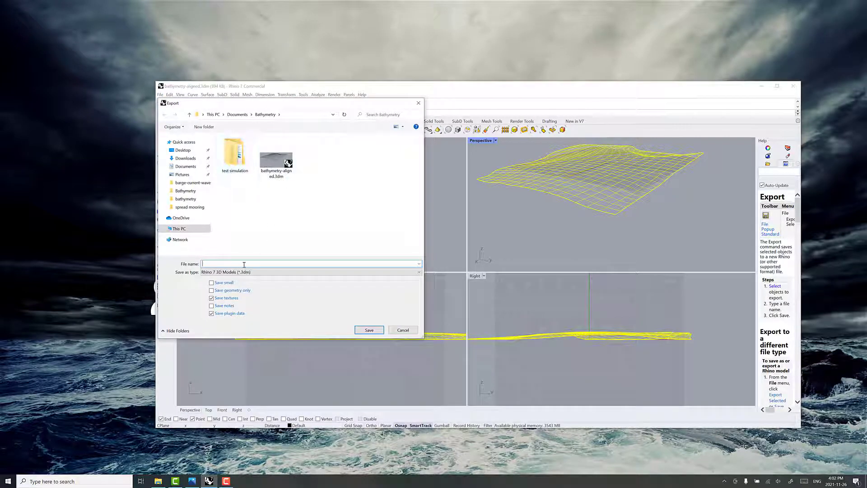
pyautogui.click(244, 272)
pyautogui.press('o')
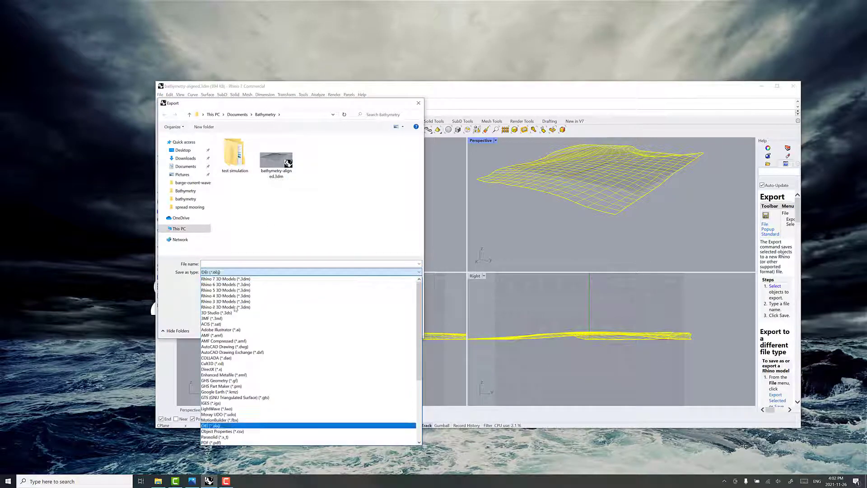
pyautogui.press('Return')
pyautogui.click(222, 267)
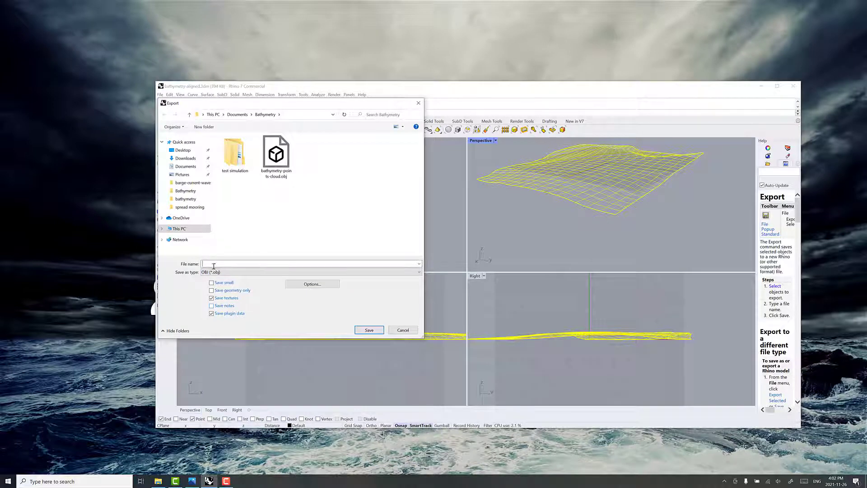
pyautogui.write('bathymetry')
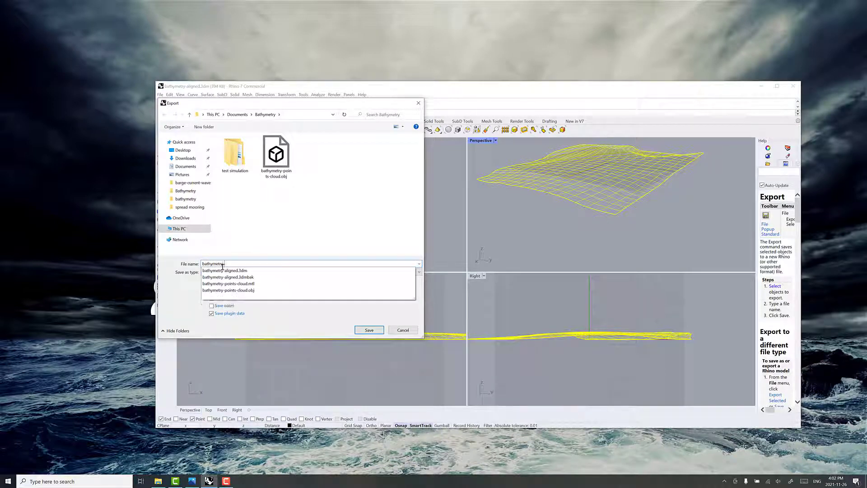
pyautogui.write('-chart')
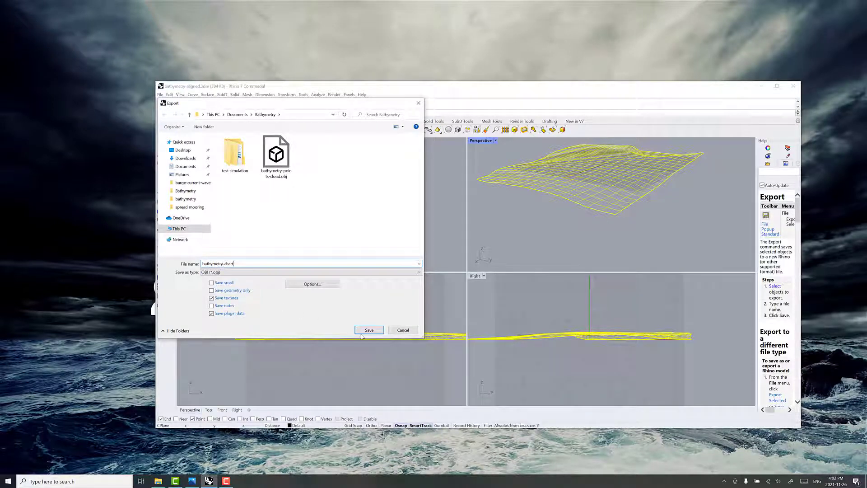
pyautogui.click(364, 332)
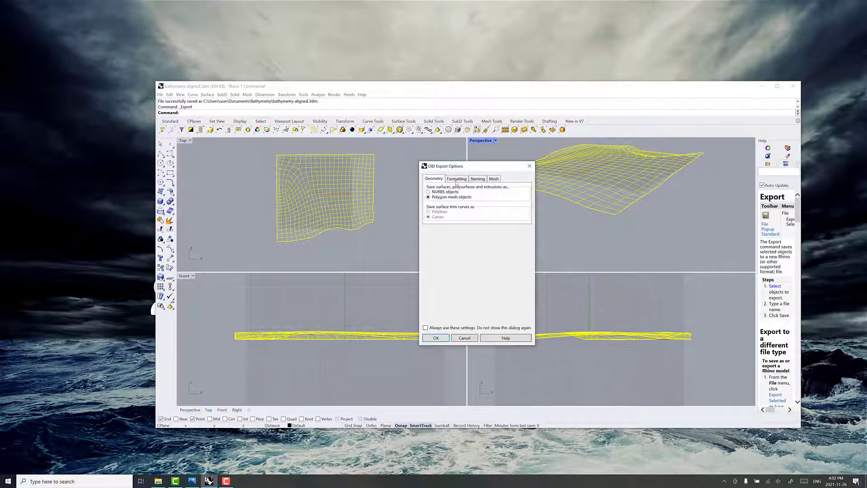
# Review the formatting, naming and mesh options of the OBJ export and accept them without changes.
pyautogui.click(455, 180)
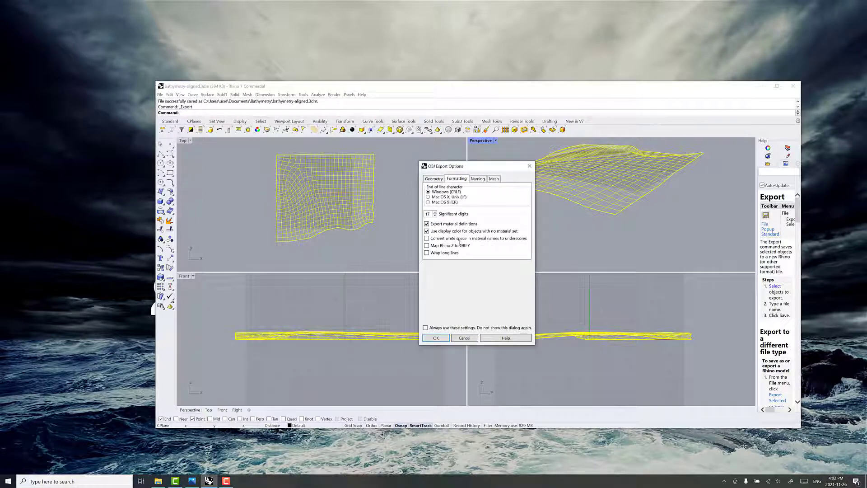
pyautogui.click(474, 179)
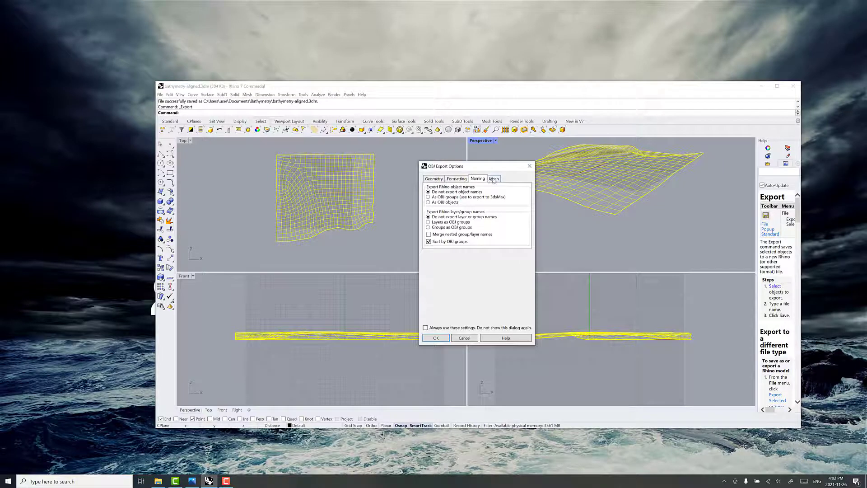
pyautogui.click(493, 180)
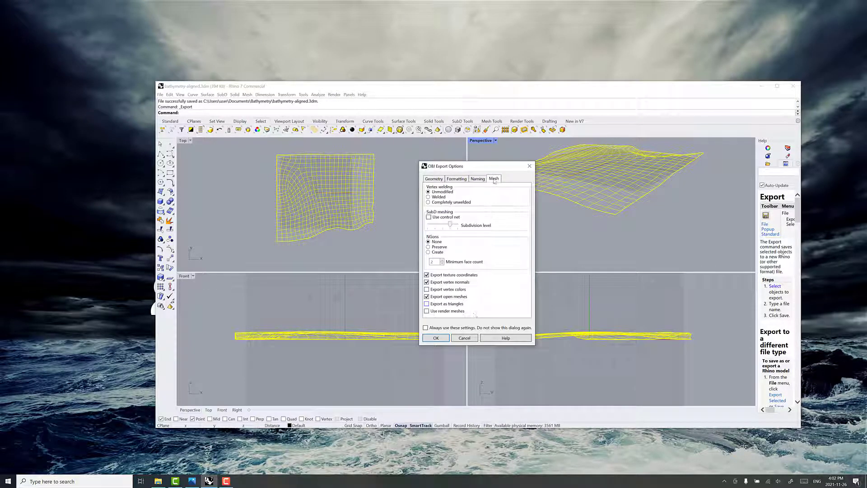
pyautogui.click(442, 339)
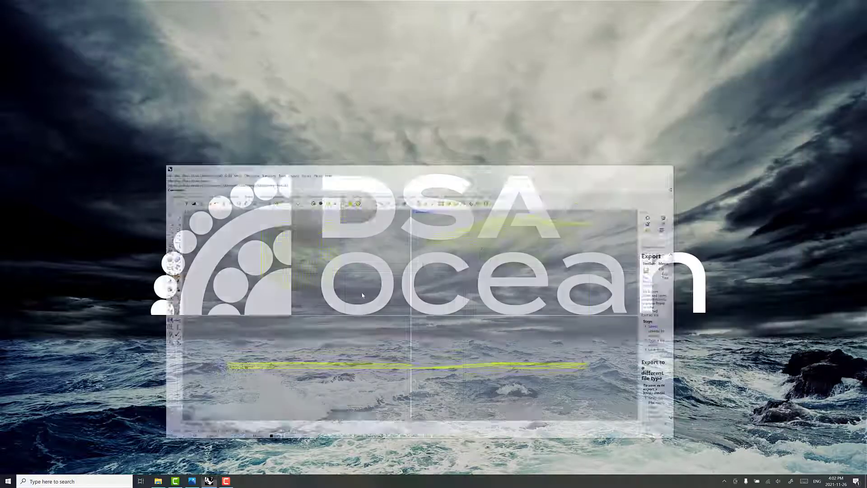
# Minimize Rhino and open bathymetry check.PDSi from the test simulation's bathymetry check diagram folder in ProteusDS Simulation Toolbox.
pyautogui.click(761, 86)
pyautogui.click(158, 482)
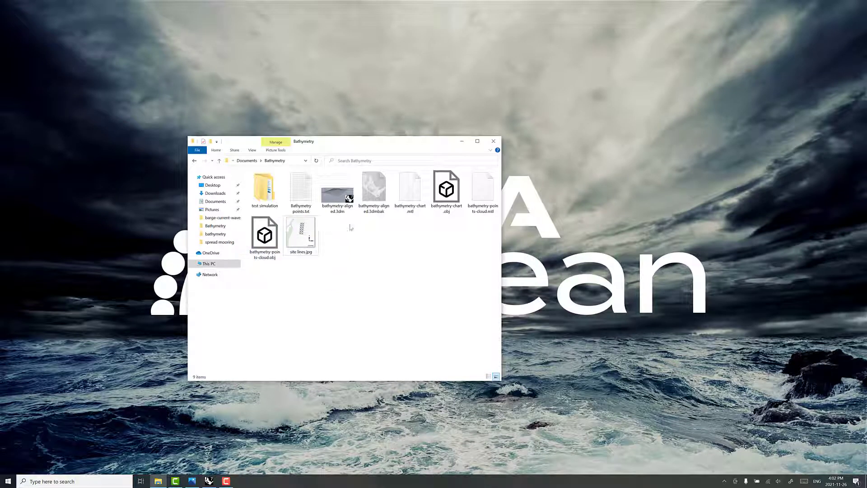
pyautogui.doubleClick(267, 197)
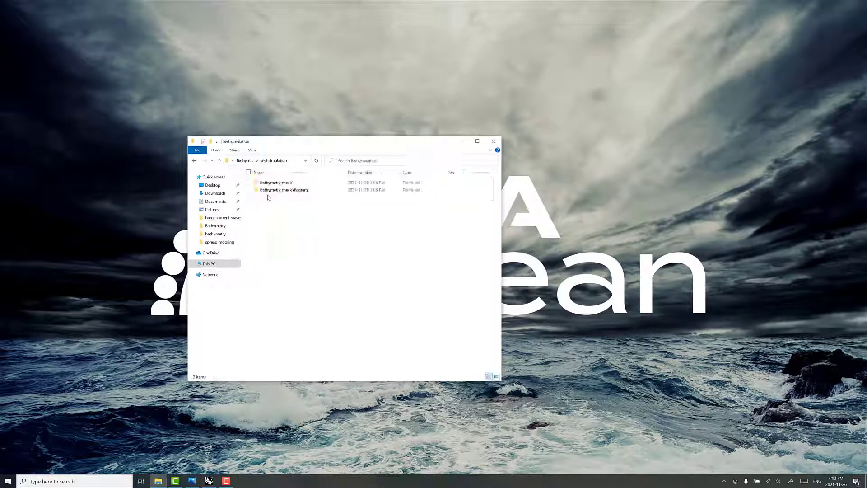
pyautogui.doubleClick(272, 190)
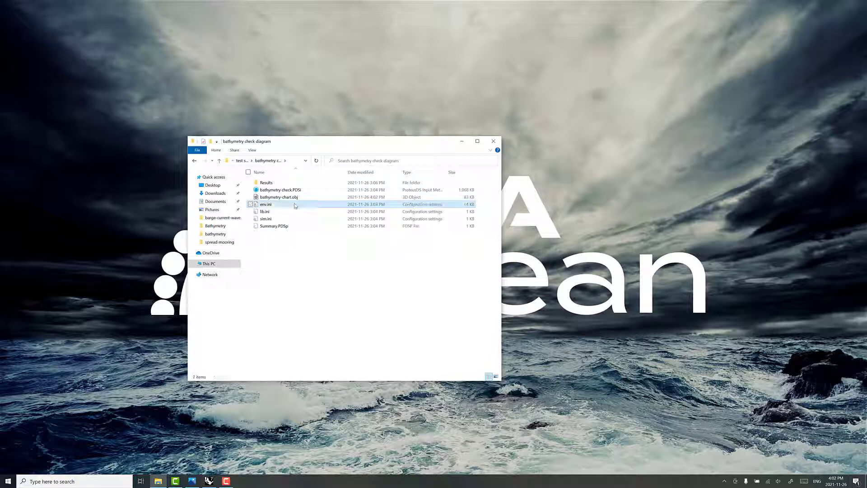
pyautogui.doubleClick(289, 190)
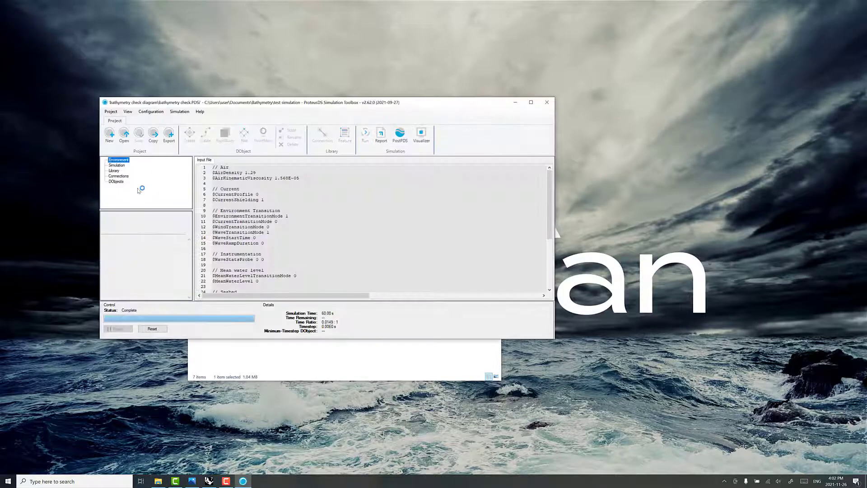
# Reset the completed simulation to make its input editable and move the ProteusDS window clear of the file listing.
pyautogui.click(154, 328)
pyautogui.press('Return')
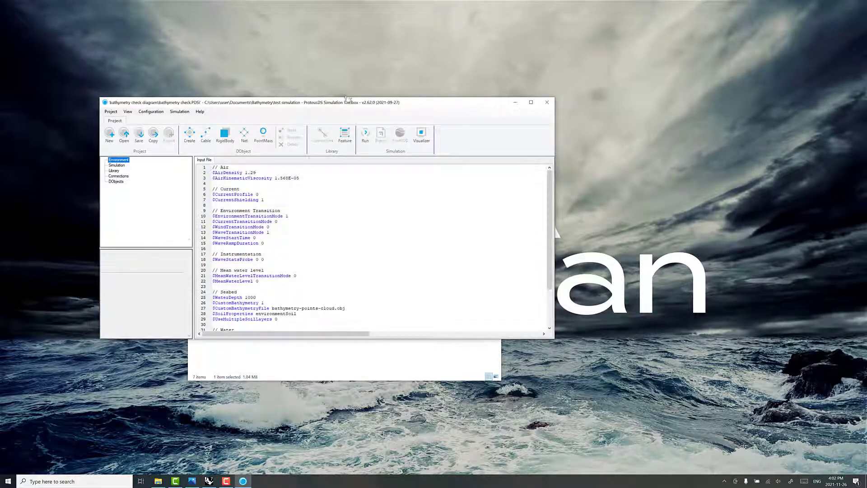
pyautogui.moveTo(375, 100); pyautogui.dragTo(564, 74)
pyautogui.moveTo(686, 72); pyautogui.dragTo(693, 74)
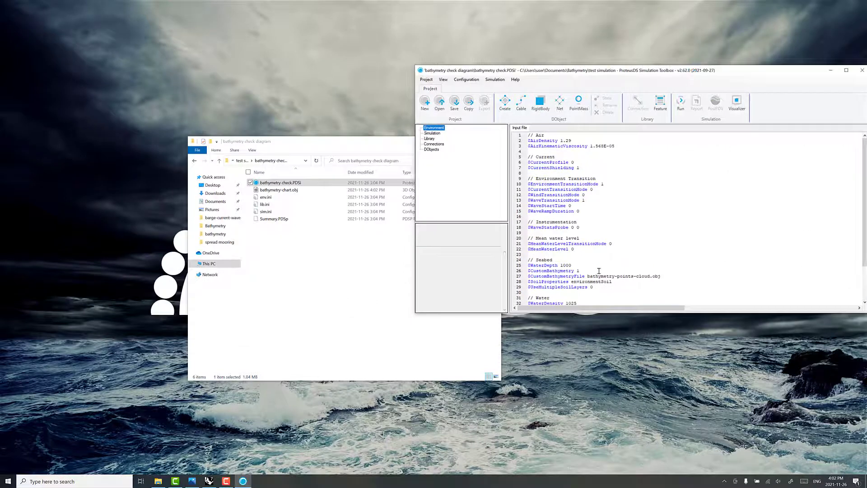
# Set the environment's CustomBathymetryFile to bathymetry-chart.obj.
pyautogui.click(620, 276)
pyautogui.write('chart')
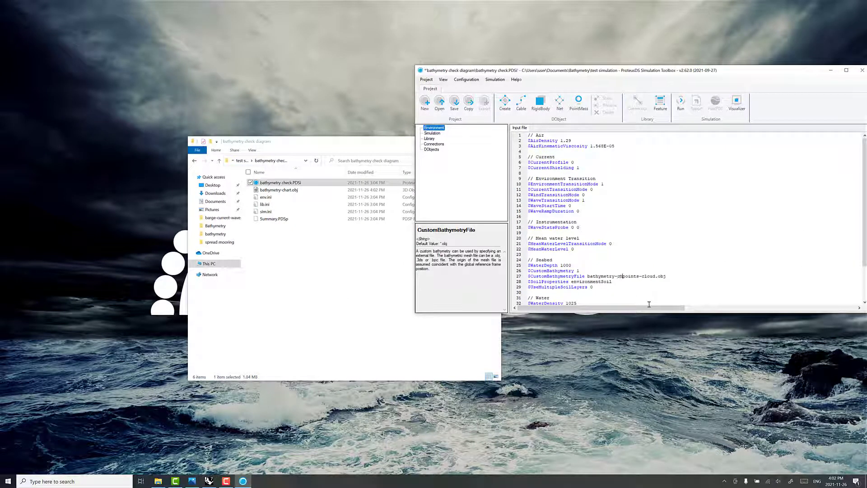
pyautogui.press('Delete')
pyautogui.press('Delete')
pyautogui.press('Delete')
pyautogui.press('Delete')
pyautogui.press('Delete')
pyautogui.press('Delete')
pyautogui.press('Delete')
pyautogui.press('Delete')
pyautogui.press('Delete')
pyautogui.press('Delete')
# Save and run the simulation, and open its results in PostPDS.
pyautogui.click(675, 104)
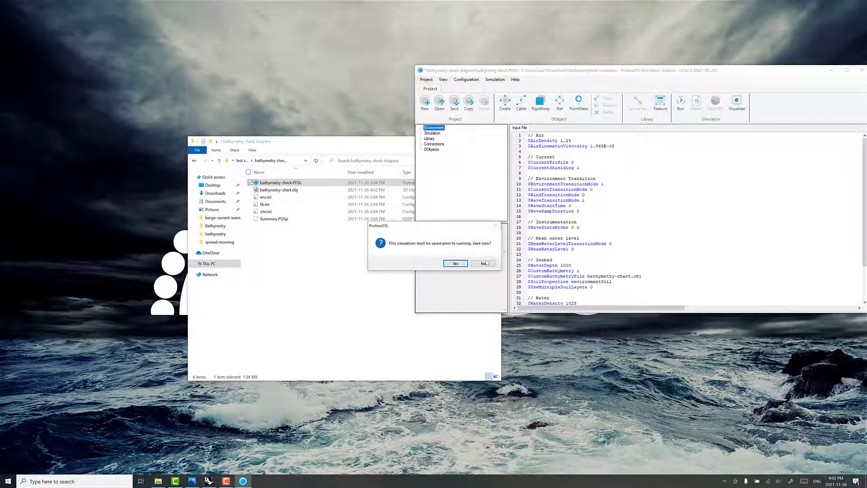
pyautogui.press('Return')
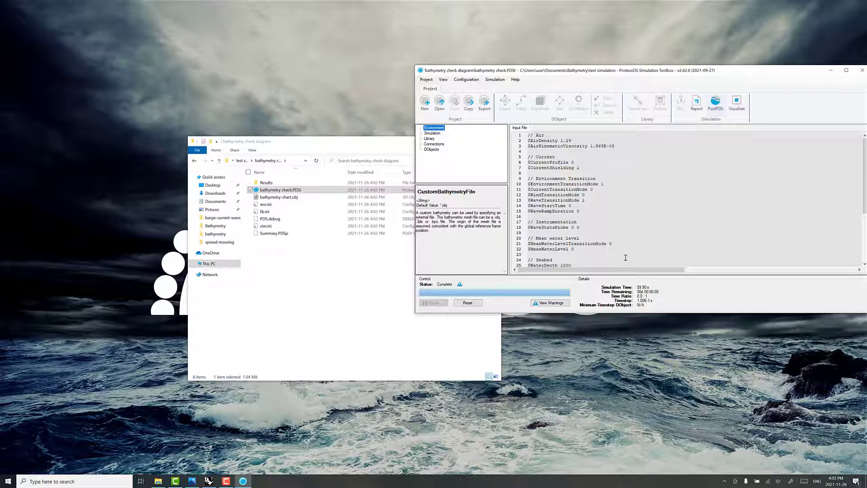
pyautogui.click(716, 105)
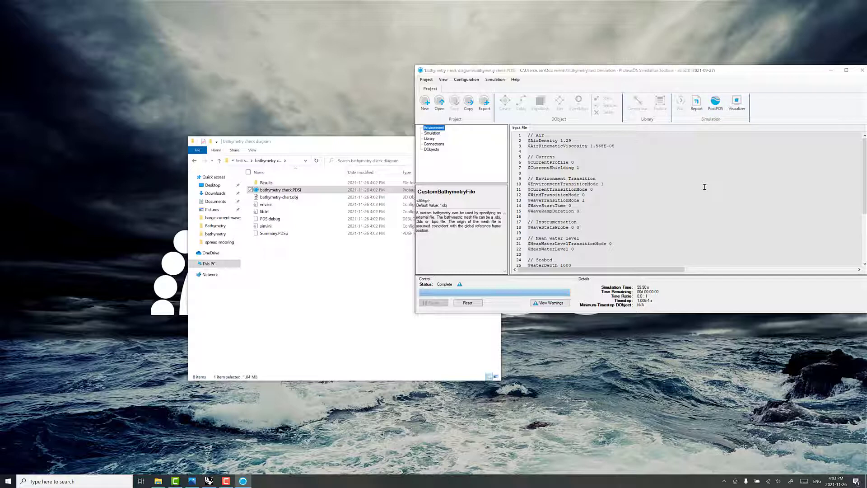
pyautogui.click(362, 326)
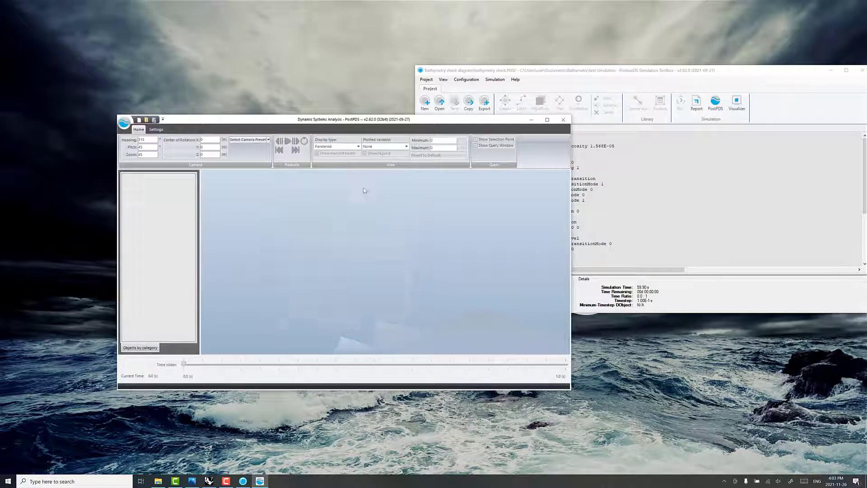
# Hide the water in the results view to expose the whole seabed for inspection.
pyautogui.moveTo(311, 242); pyautogui.dragTo(348, 221, button='middle')
pyautogui.scroll(-5, 348, 219)
pyautogui.moveTo(350, 218); pyautogui.dragTo(410, 253)
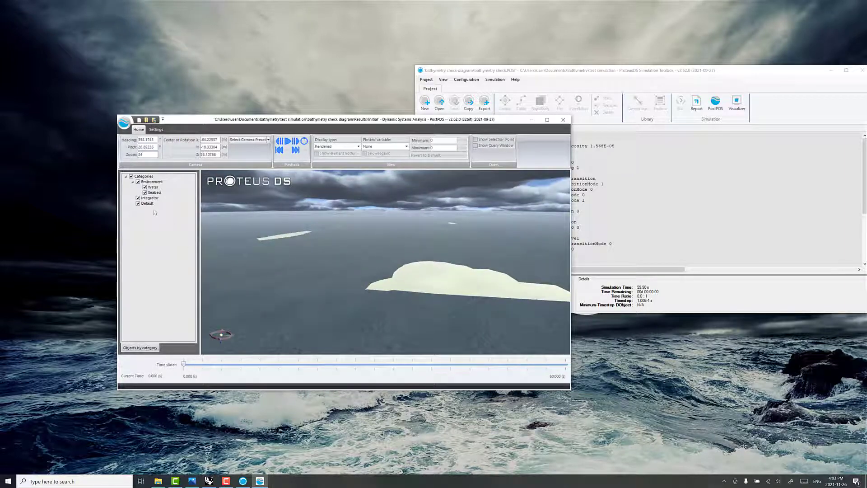
pyautogui.click(145, 187)
pyautogui.moveTo(312, 239); pyautogui.dragTo(350, 264)
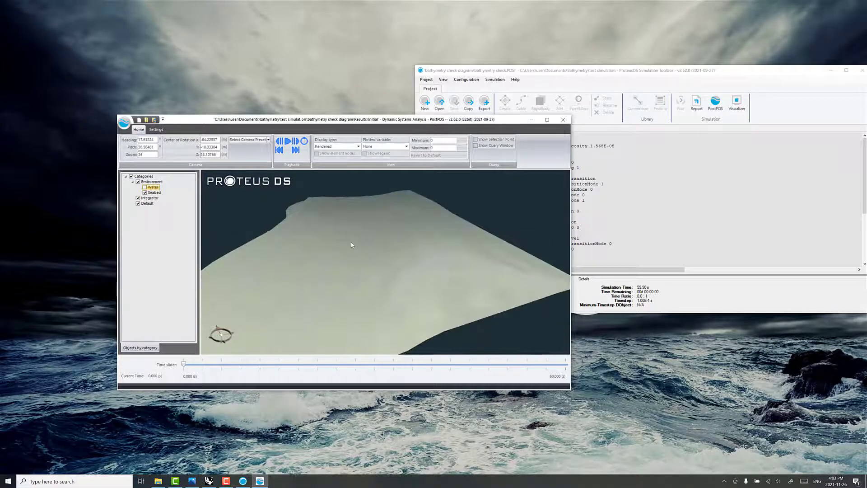
# Plot the seabed's depth as a colour map using the default low and high scale limits, and inspect it.
pyautogui.rightClick(153, 193)
pyautogui.moveTo(190, 221)
pyautogui.click(246, 228)
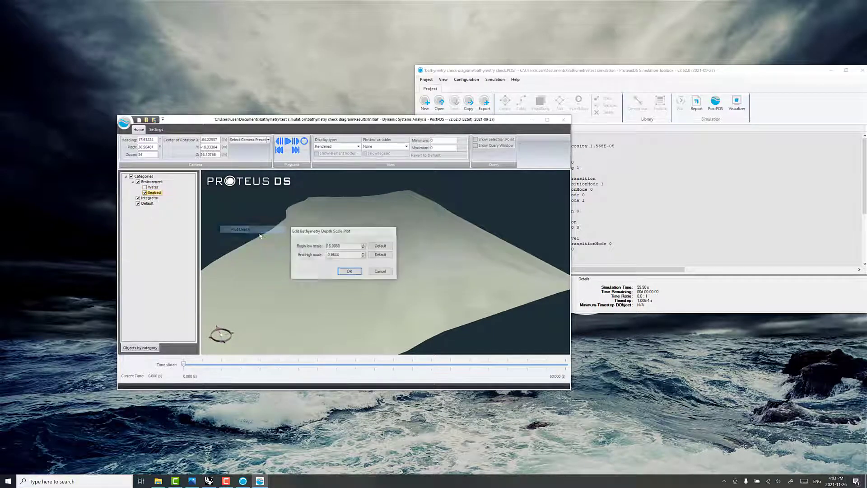
pyautogui.click(350, 271)
pyautogui.moveTo(330, 285); pyautogui.dragTo(300, 266, button='middle')
pyautogui.moveTo(329, 241); pyautogui.dragTo(319, 257)
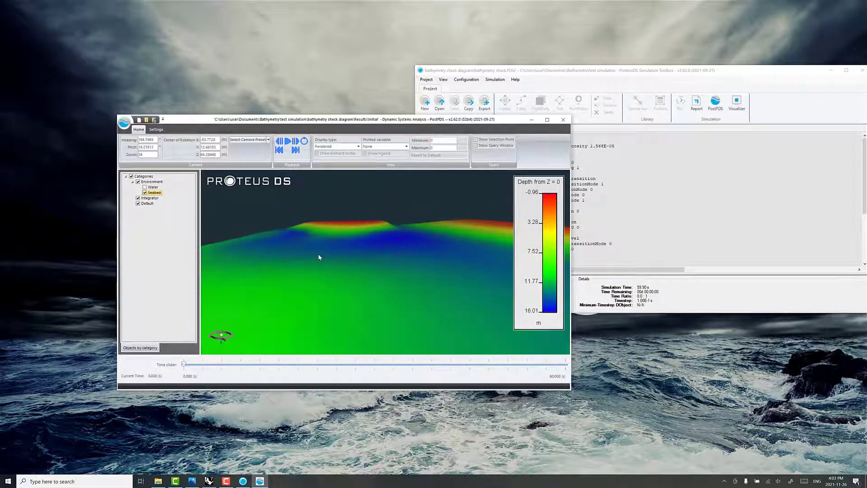